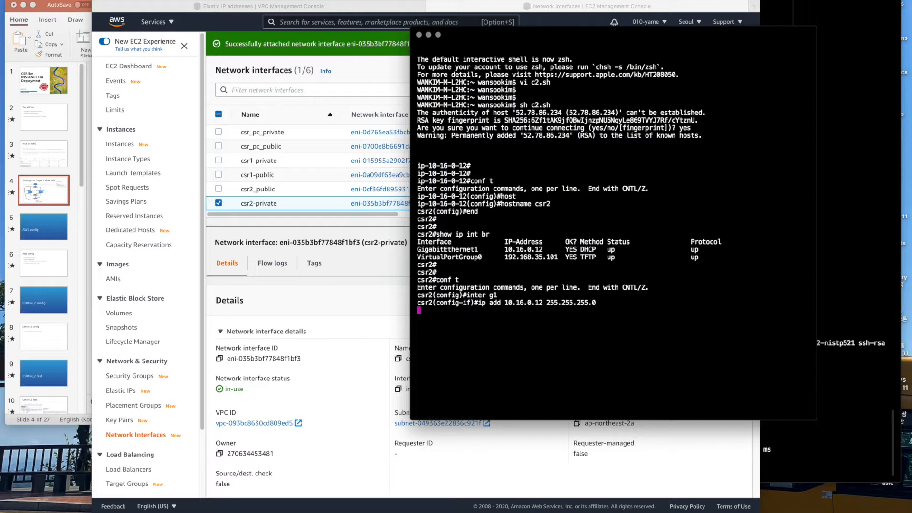
Enable interface g2 on csr2, assign it 10.16.4.12 255.255.255.0, and exit interface configuration.
type("nter g2")
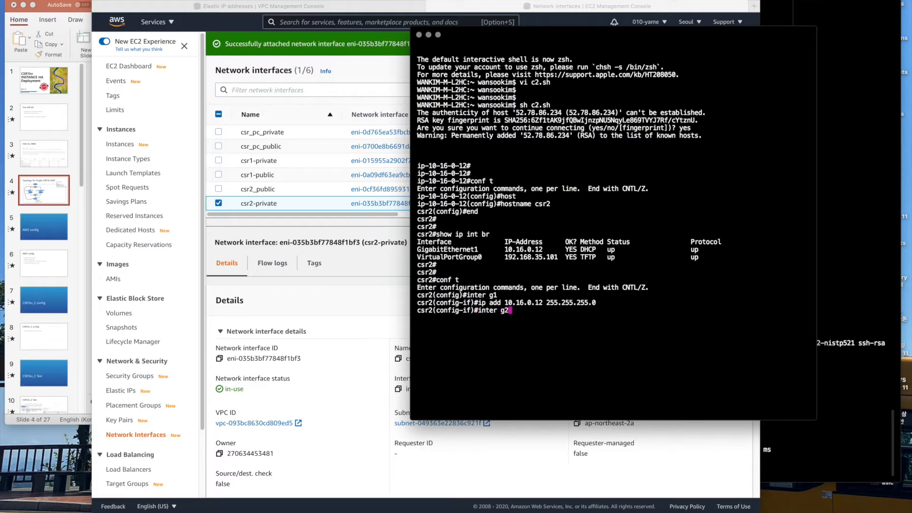
key("Return")
type("no sh")
key("Return")
type("ip add 10.16.4")
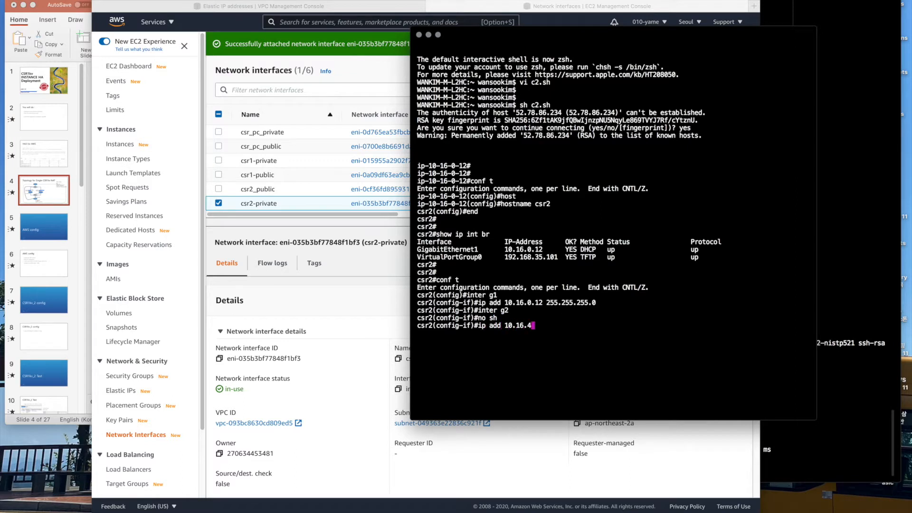
type(".12 255.255.255.0")
key("Return")
key("Return")
type("end")
key("BackSpace")
key("BackSpace")
type("xio")
key("Return")
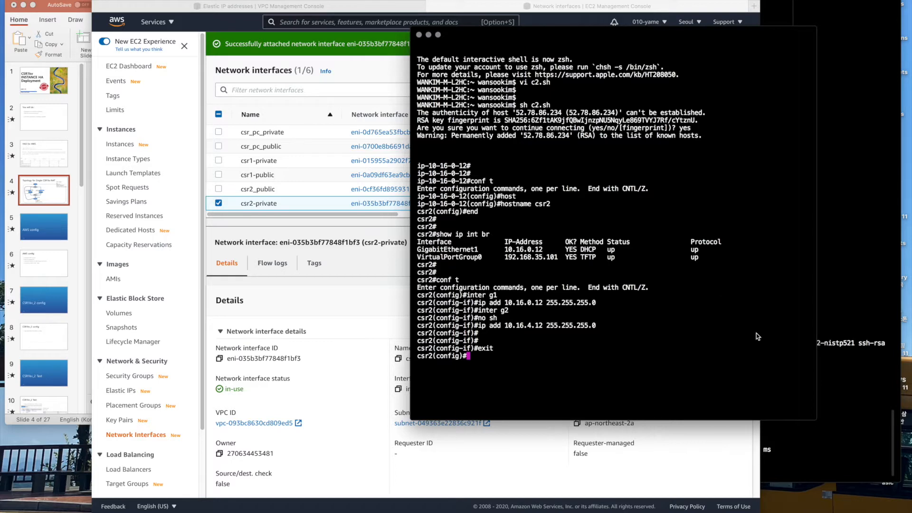
Reconnect to csr-pc in its closed terminal session by running the pc.sh script.
left_click(827, 345)
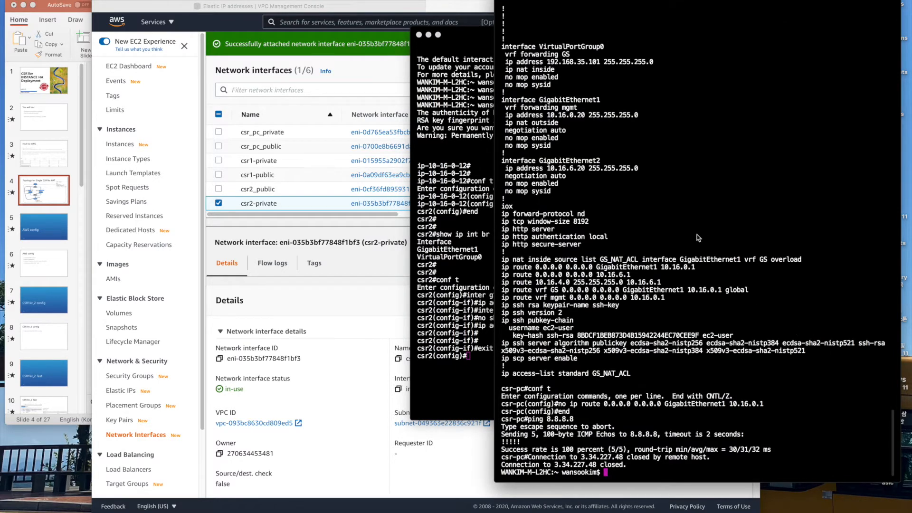
scroll(695, 224, "up", 5)
scroll(695, 224, "down", 5)
type("sh pc.sh")
key("Return")
Bring up the csr1 terminal and arrange it side by side with the csr2 terminal.
key("ctrl+Up")
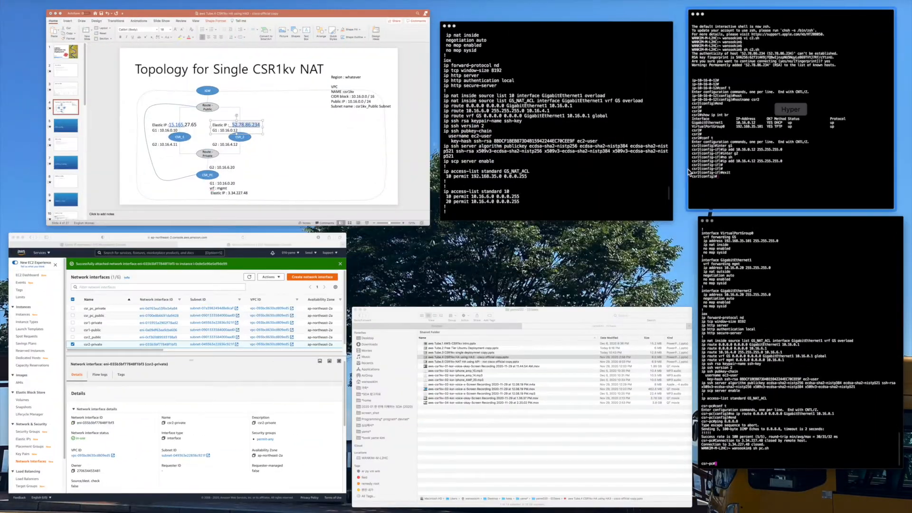
left_click(612, 145)
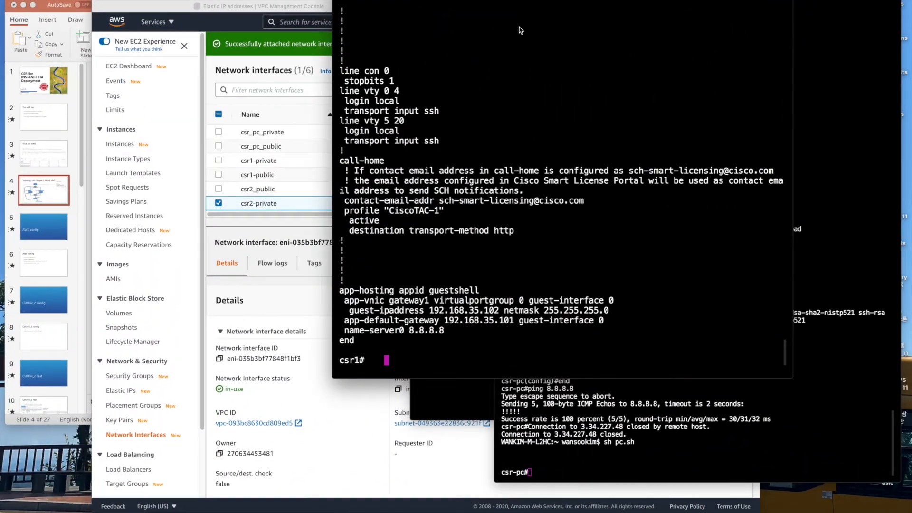
left_click_drag(409, 1, 142, 1)
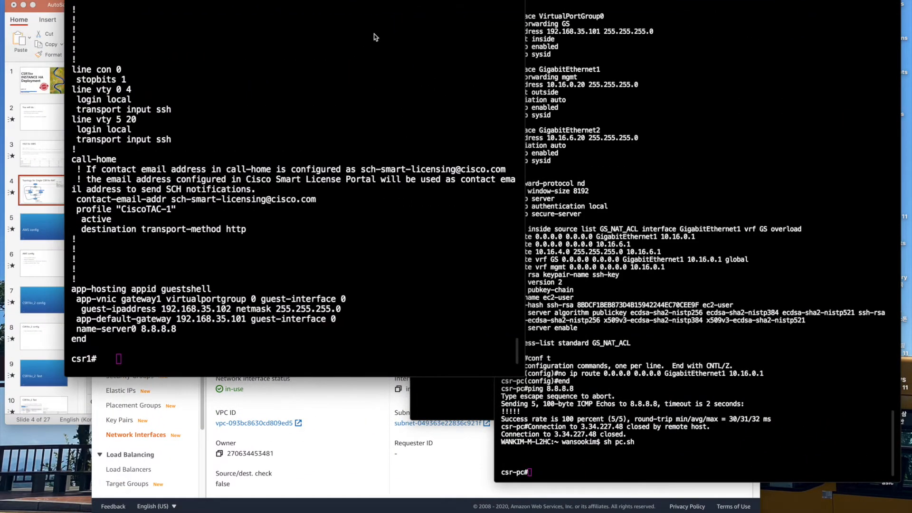
left_click(564, 71)
left_click(469, 392)
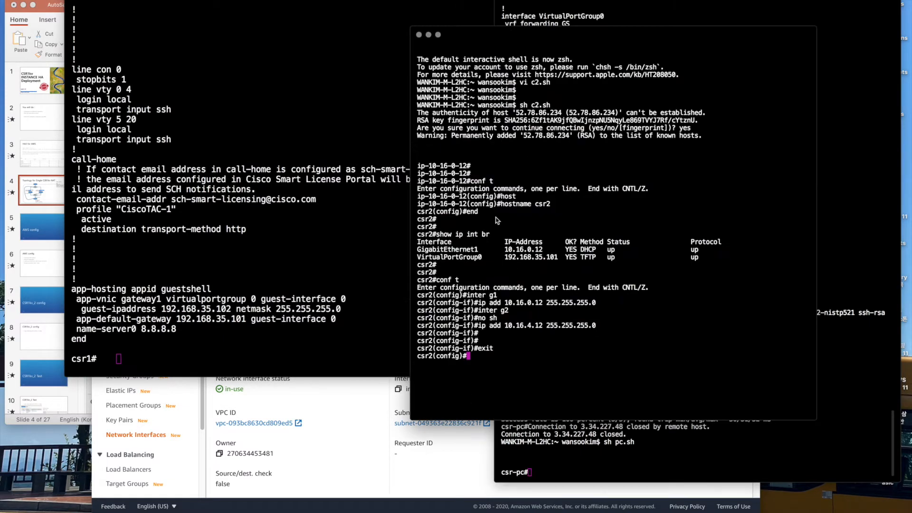
left_click(287, 201)
left_click(570, 216)
left_click_drag(568, 32, 662, 0)
left_click(402, 200)
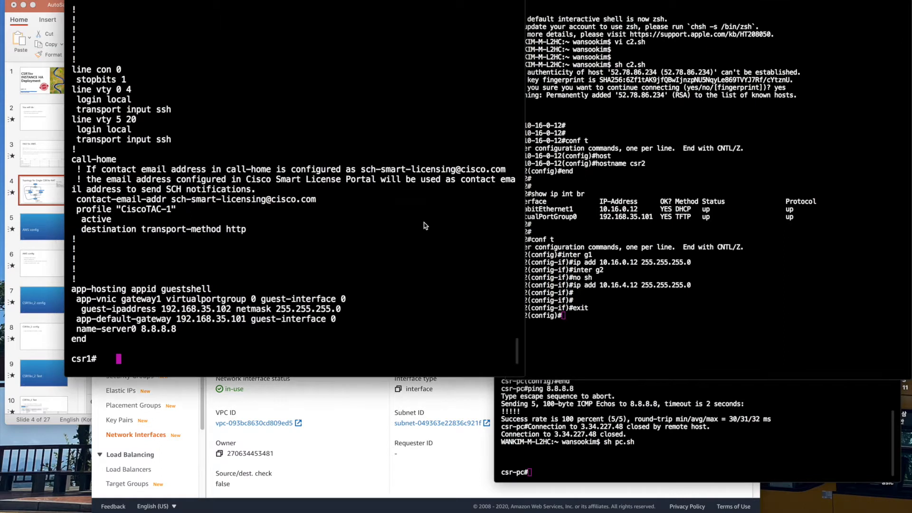
Set interface g2 on csr2 as the NAT inside interface.
left_click(627, 337)
type("iner")
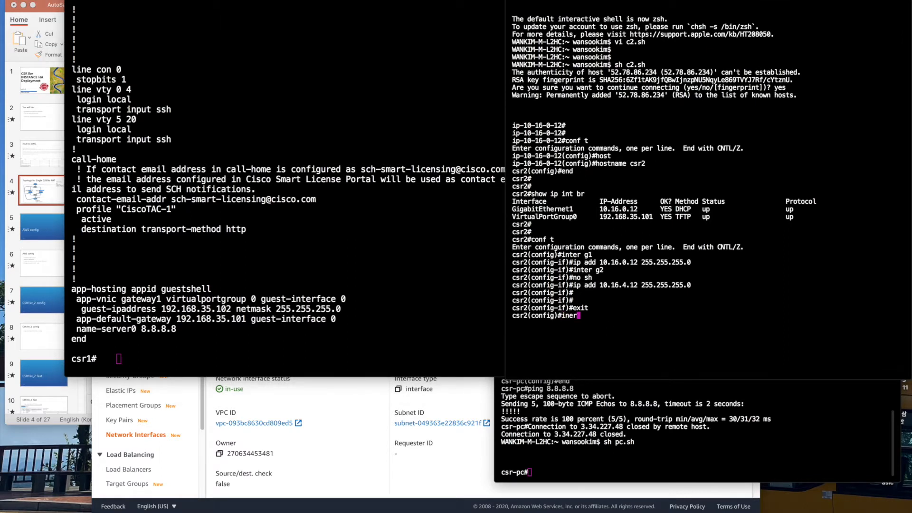
key("BackSpace")
key("BackSpace")
type("ter  g2")
key("Return")
type("ip nat inside")
key("Tab")
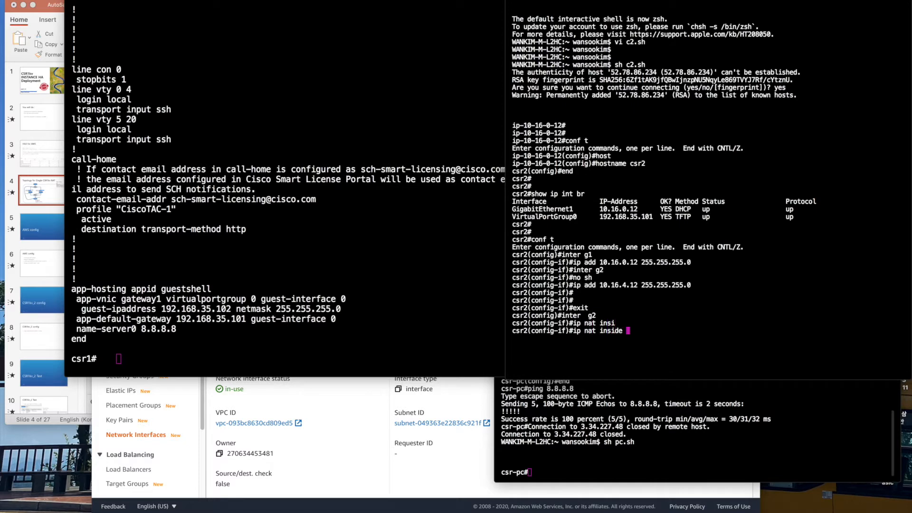
key("Return")
Copy standard access list 10, permitting 10.16.6.0 and 10.16.4.0 with wildcard 0.0.0.255, from csr1's configuration into csr2.
left_click(247, 348)
scroll(196, 232, "up", 10)
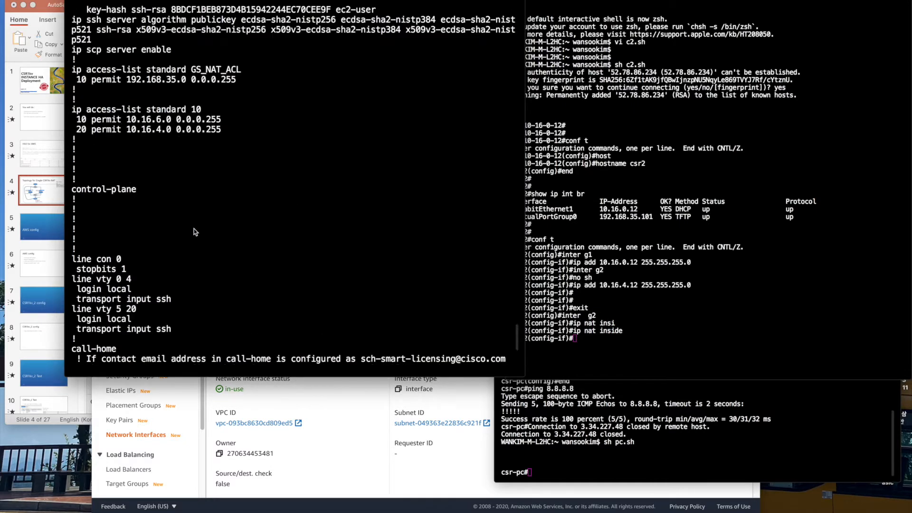
left_click_drag(231, 169, 67, 139)
key("super+c")
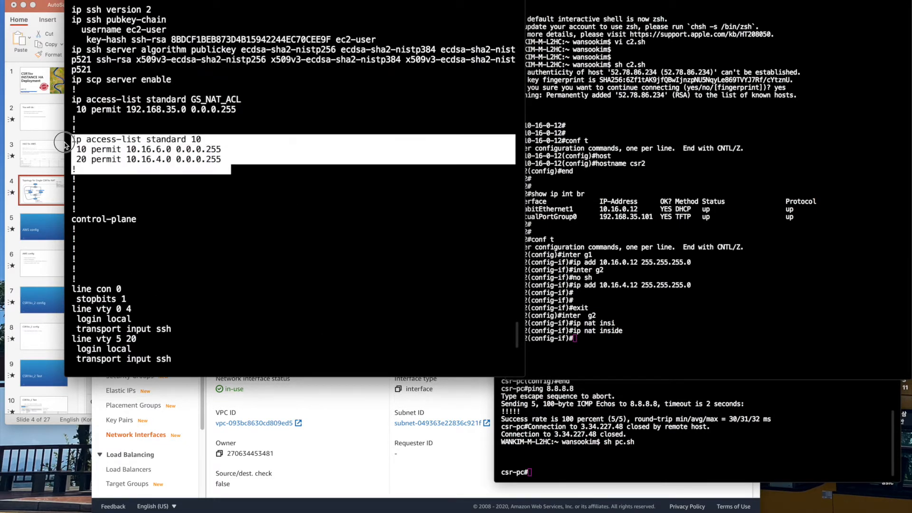
left_click(684, 259)
key("Return")
key("Return")
key("Return")
type("exit")
key("Return")
key("super+v")
Copy csr1's NAT inside source rule for list 10 with GigabitEthernet1 overload into csr2's configuration.
left_click(292, 224)
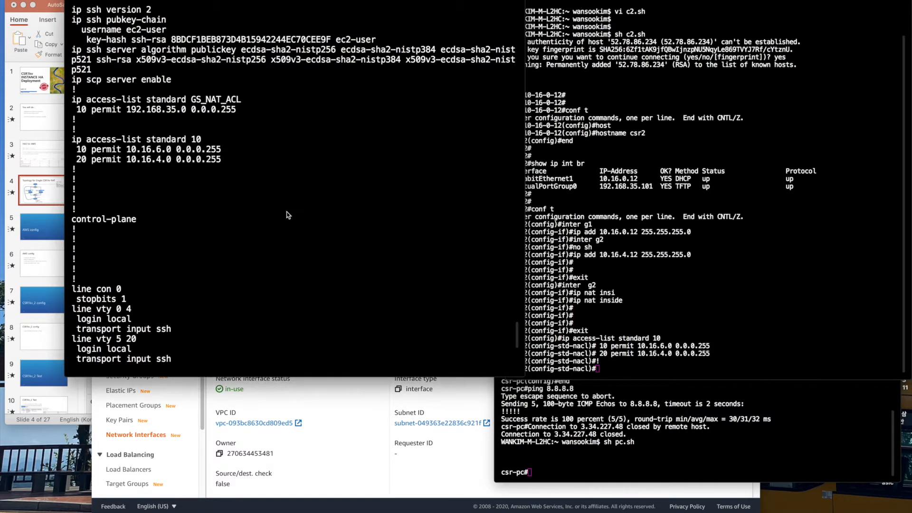
scroll(286, 209, "down", 2)
scroll(269, 142, "up", 8)
triple_click(269, 119)
key("super+c")
left_click(702, 292)
key("super+v")
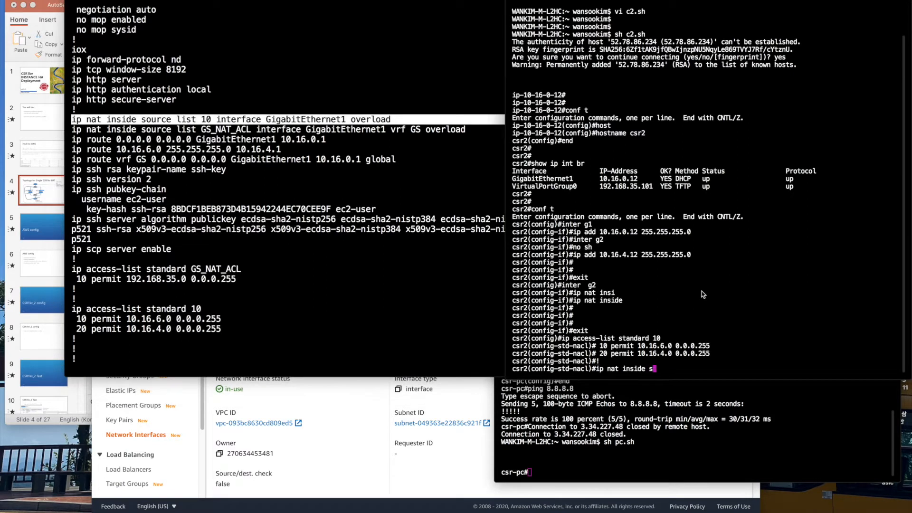
key("Return")
key("Return")
key("Return")
key("Return")
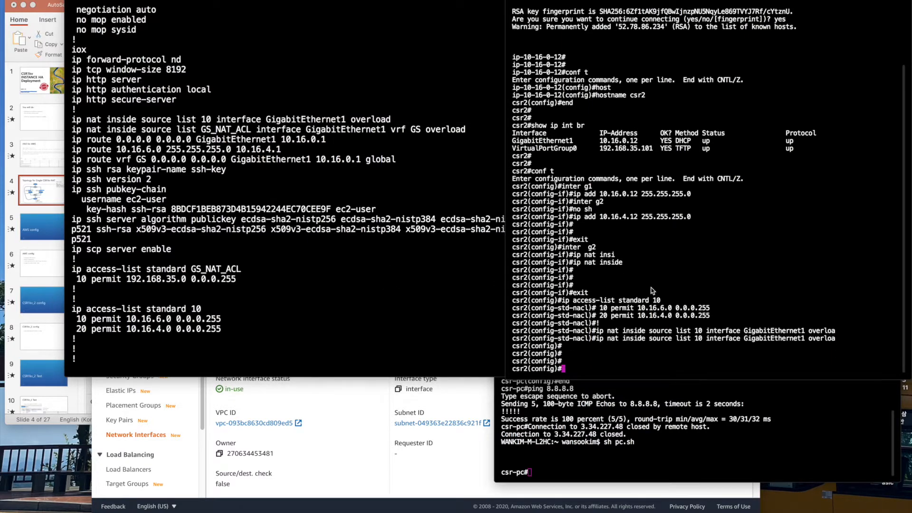
Copy the static route 10.16.6.0 255.255.255.0 via 10.16.4.1 from csr1 into csr2.
left_click(363, 276)
scroll(363, 275, "up", 1)
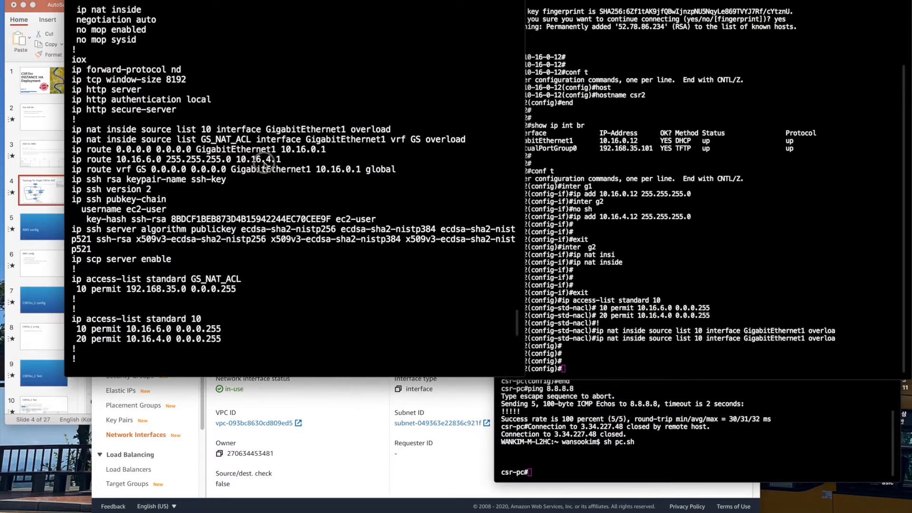
triple_click(267, 159)
key("super+c")
left_click(703, 285)
key("super+v")
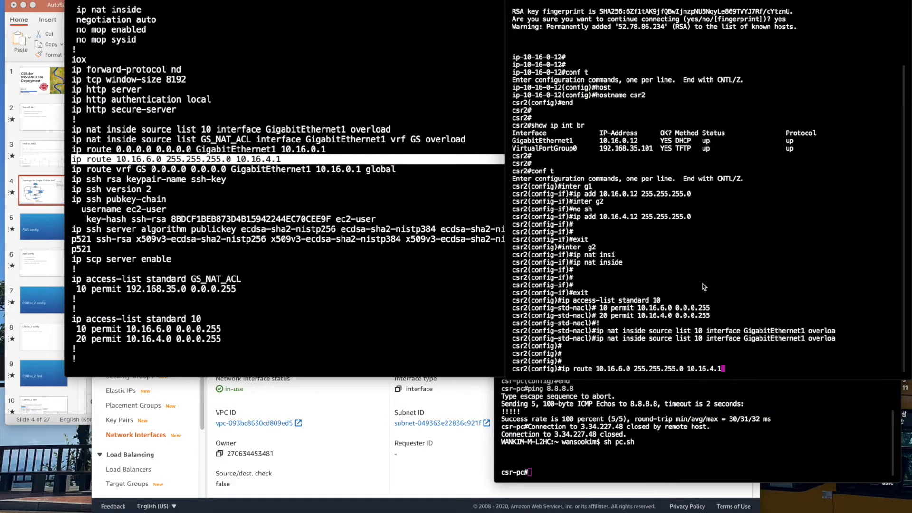
key("Return")
Leave configuration mode on csr2 and ping 10.16.6.20.
type("end")
key("Return")
type("ping 10.16.6.20")
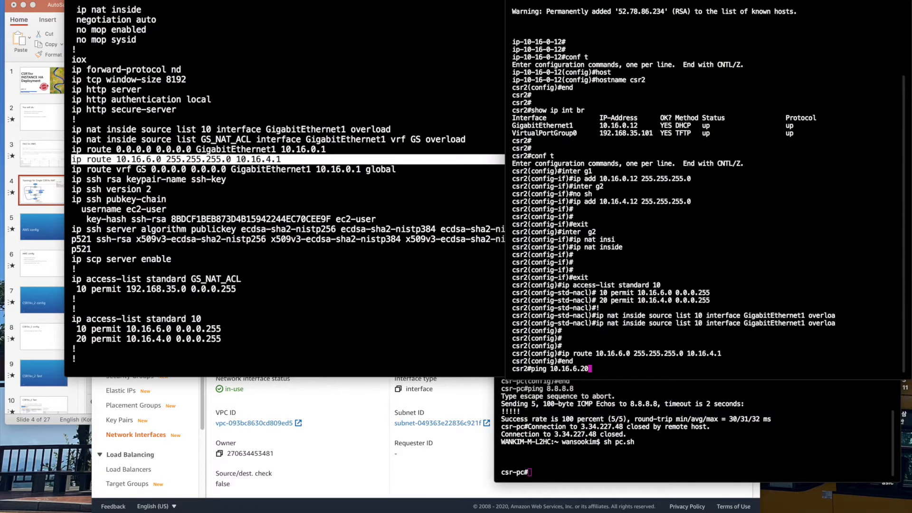
key("Return")
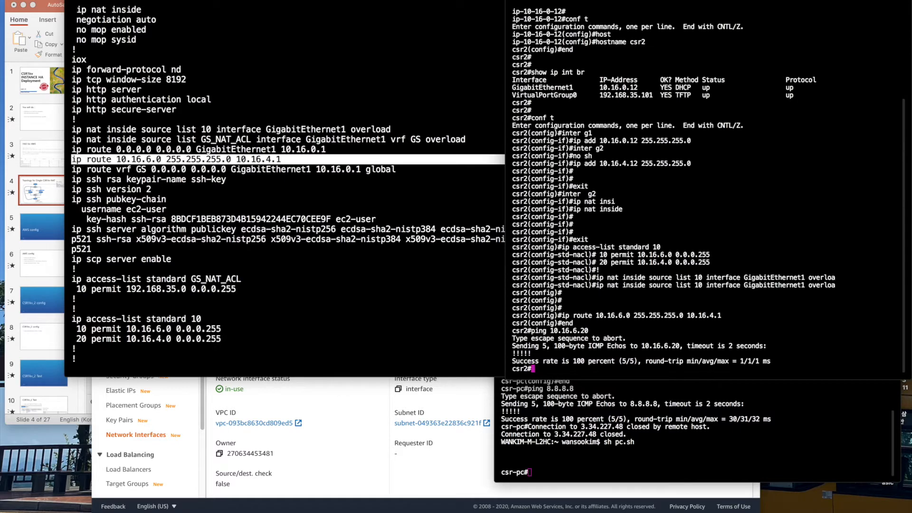
Save the running configuration on csr2.
type("wr")
key("Return")
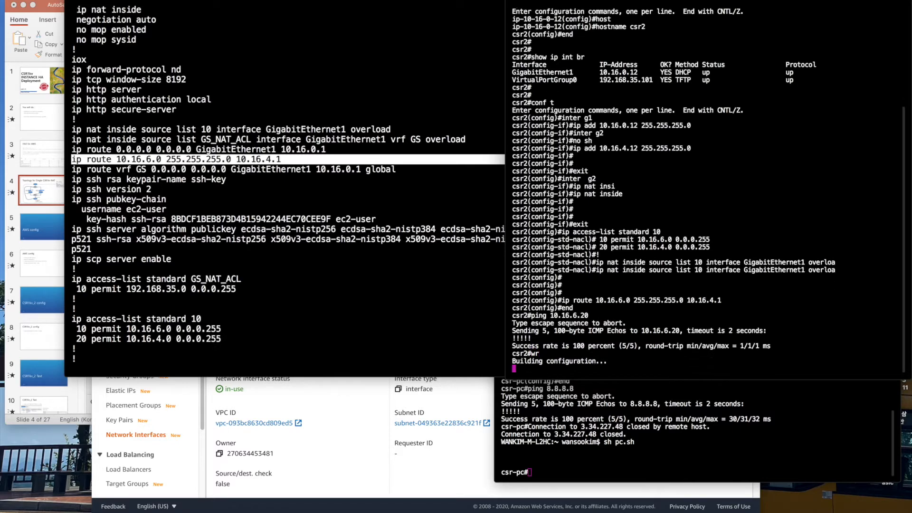
key("Return")
key("Return")
key("Return")
key("Return")
key("Return")
key("Return")
key("Return")
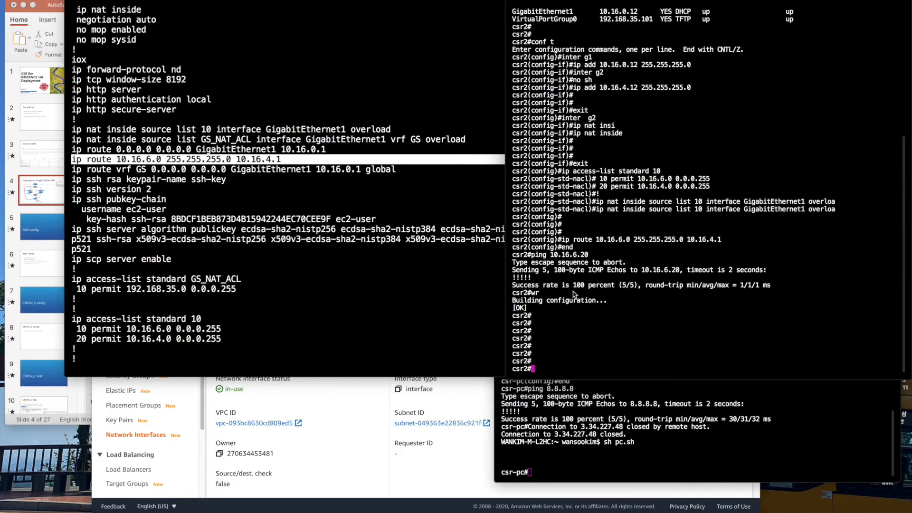
Switch to the PowerPoint presentation and review the slides from the CSR1kv_2 configuration and test through to the Role slide.
left_click(28, 288)
left_click(38, 270)
left_click(39, 337)
scroll(40, 323, "down", 4)
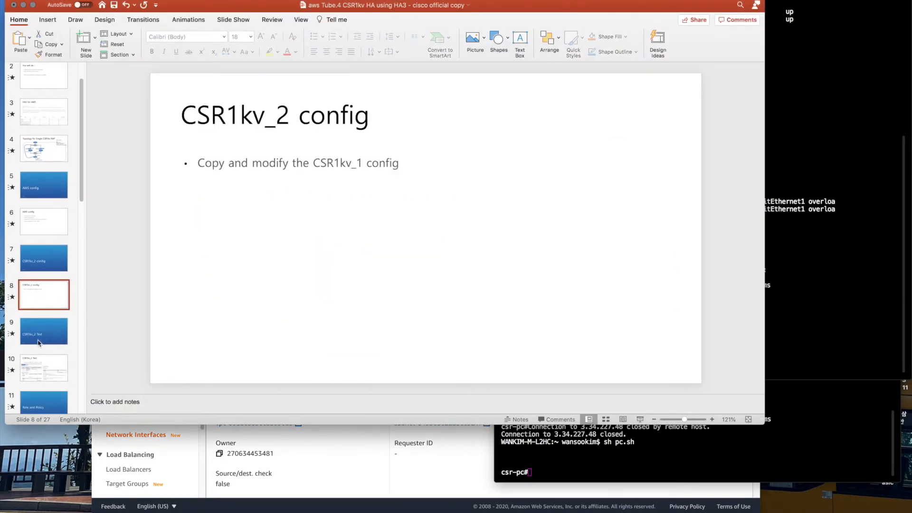
left_click(41, 292)
left_click(39, 307)
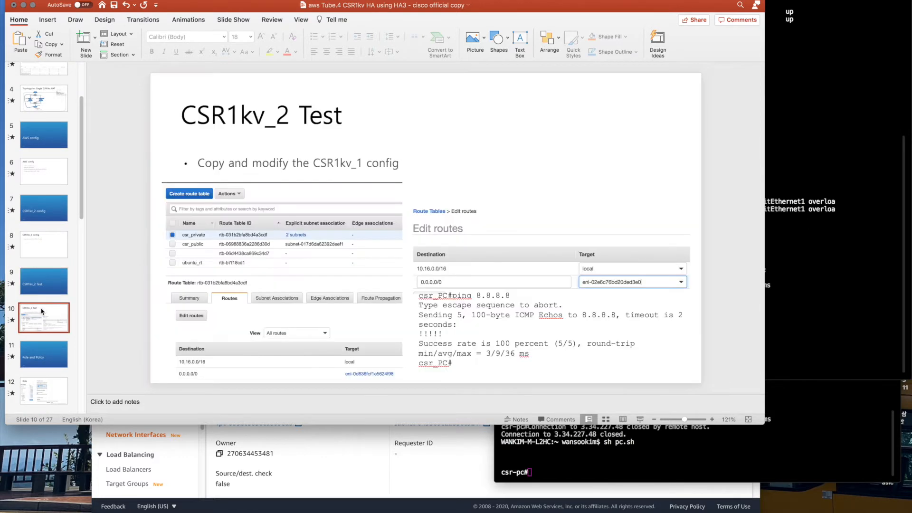
scroll(41, 309, "down", 2)
left_click(42, 311)
scroll(42, 311, "down", 5)
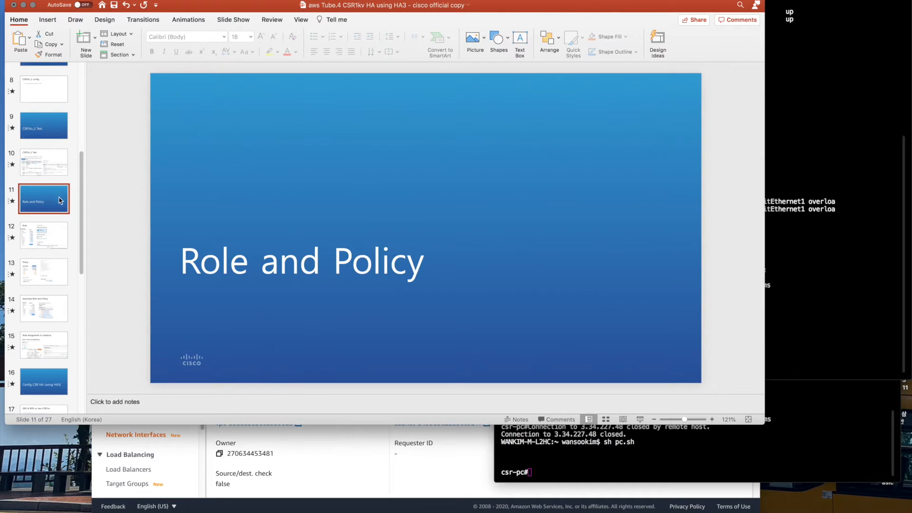
left_click_drag(234, 10, 231, 0)
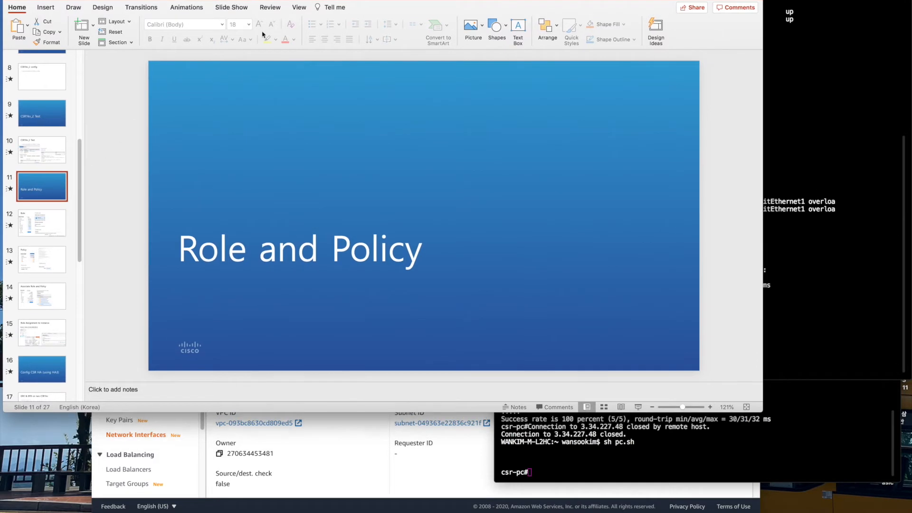
left_click(56, 230)
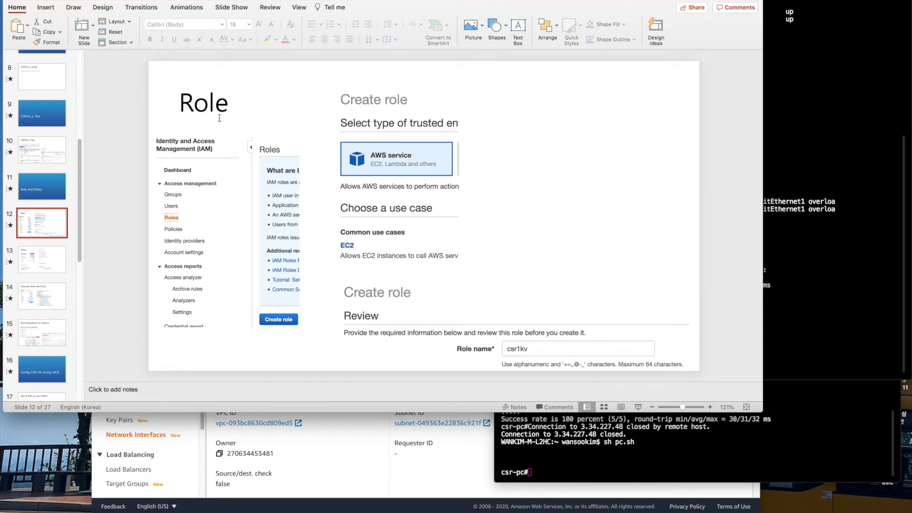
Switch to the AWS console in Safari and open the EC2 Network interfaces page in a new tab.
left_click(118, 158)
left_click(359, 458)
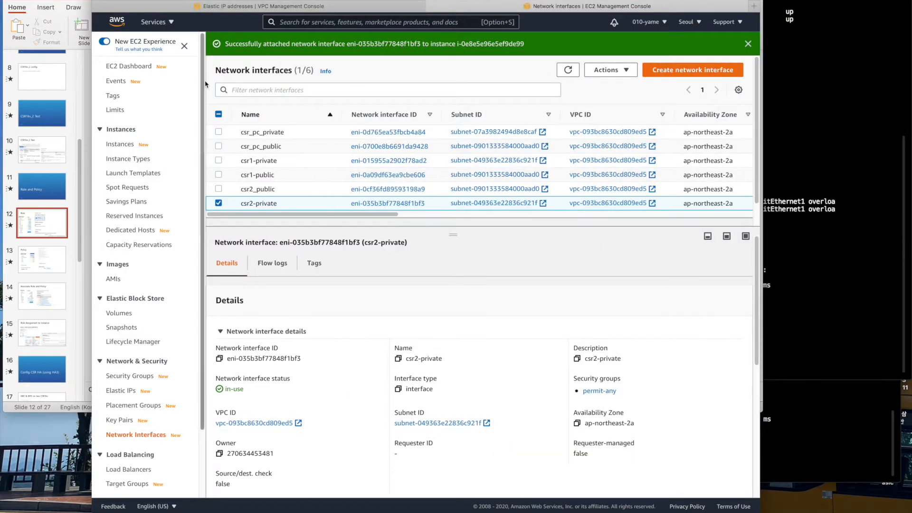
left_click(159, 22)
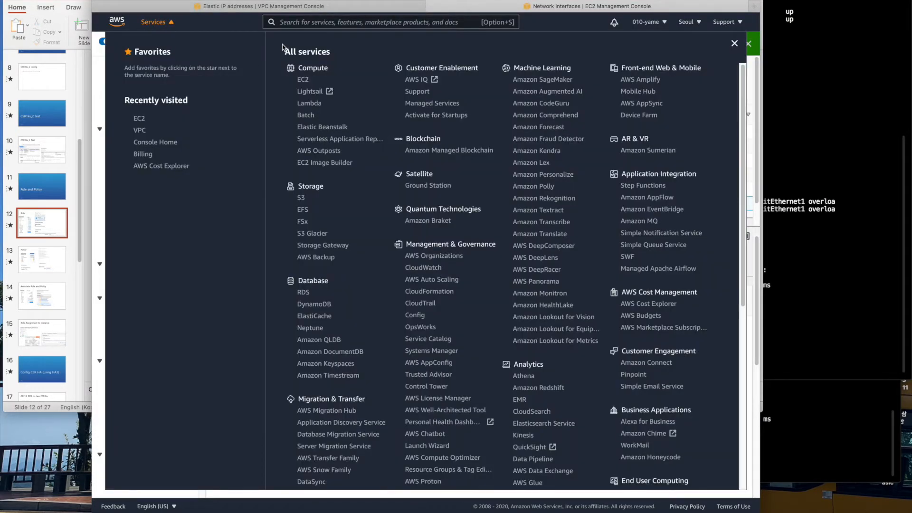
left_click(298, 23)
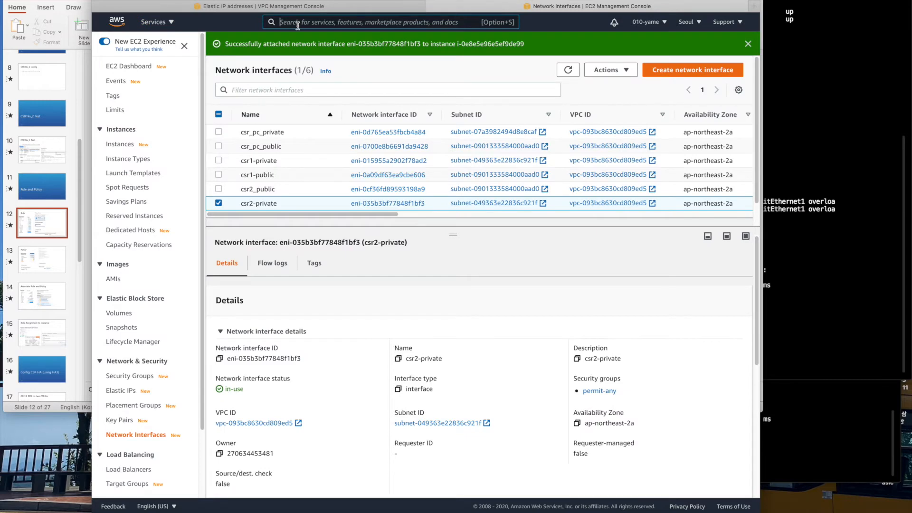
left_click(380, 0)
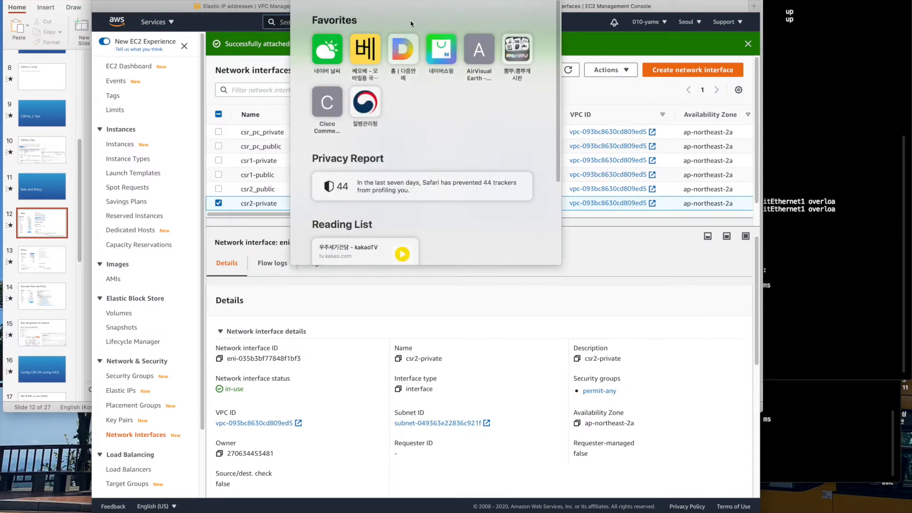
key("super+t")
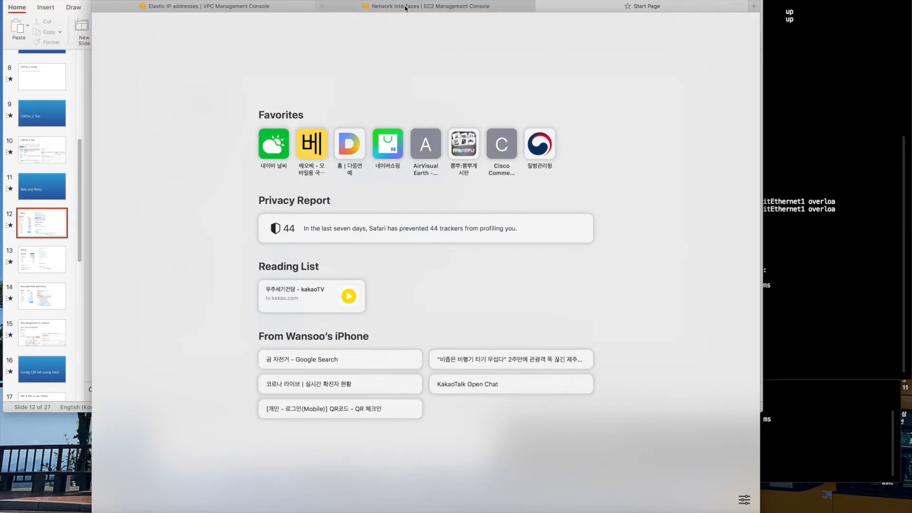
key("Return")
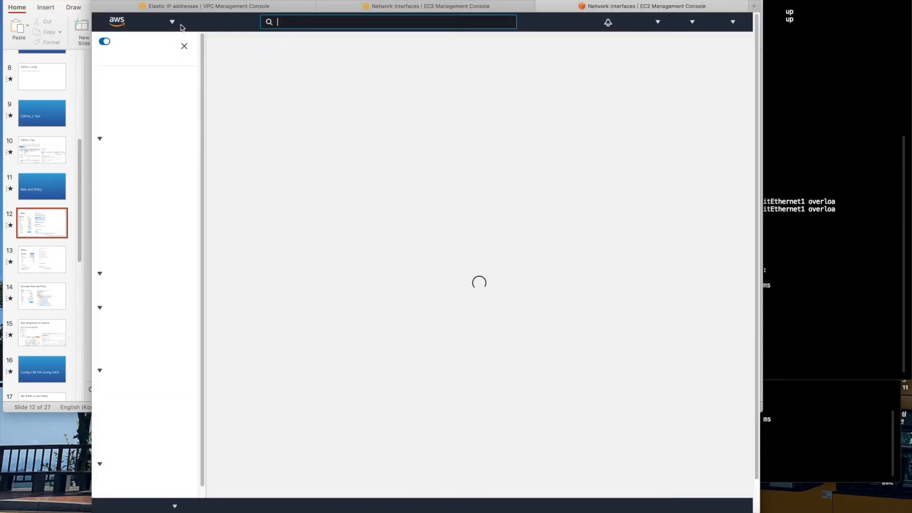
Search the AWS console for iam, open the IAM dashboard and place the browser window beside the slides.
left_click(164, 23)
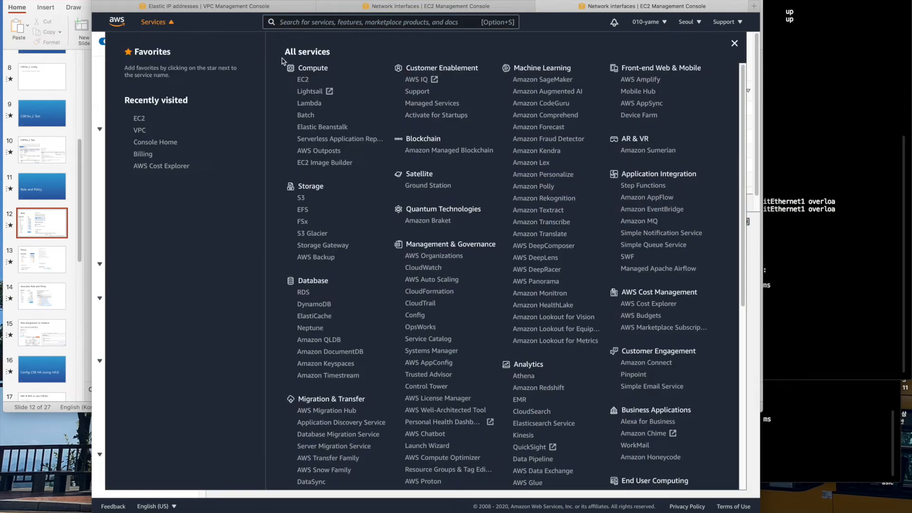
left_click(328, 25)
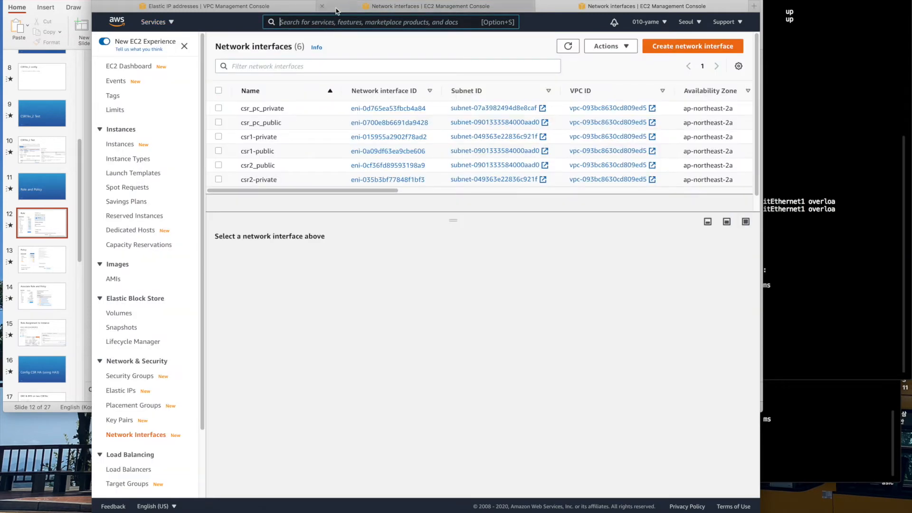
type("iam")
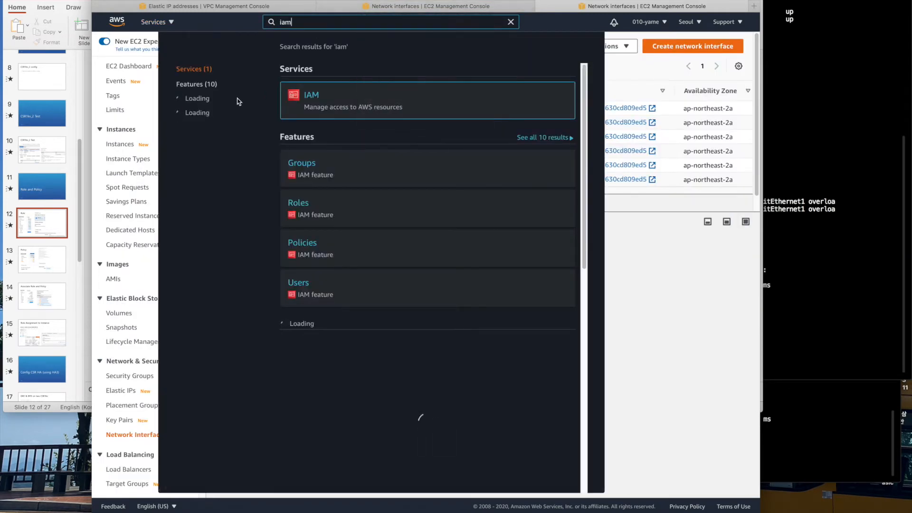
left_click(308, 102)
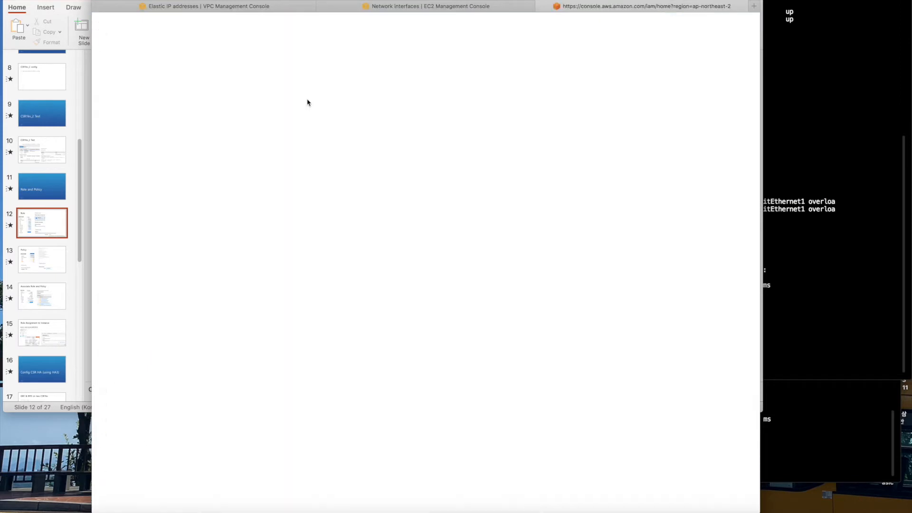
left_click_drag(191, 1, 334, 1)
left_click_drag(234, 137, 319, 139)
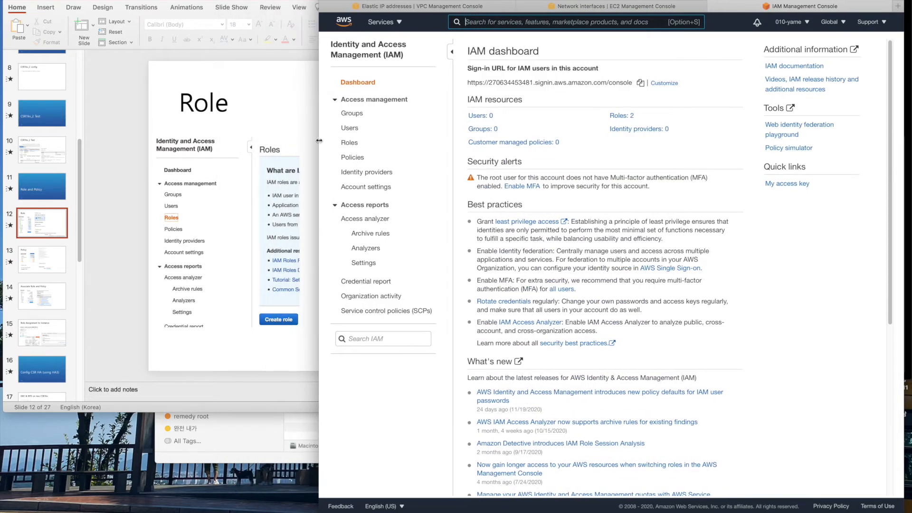
Start a new IAM role with AWS service as trusted entity and EC2 as use case, and proceed to its permissions.
left_click(347, 142)
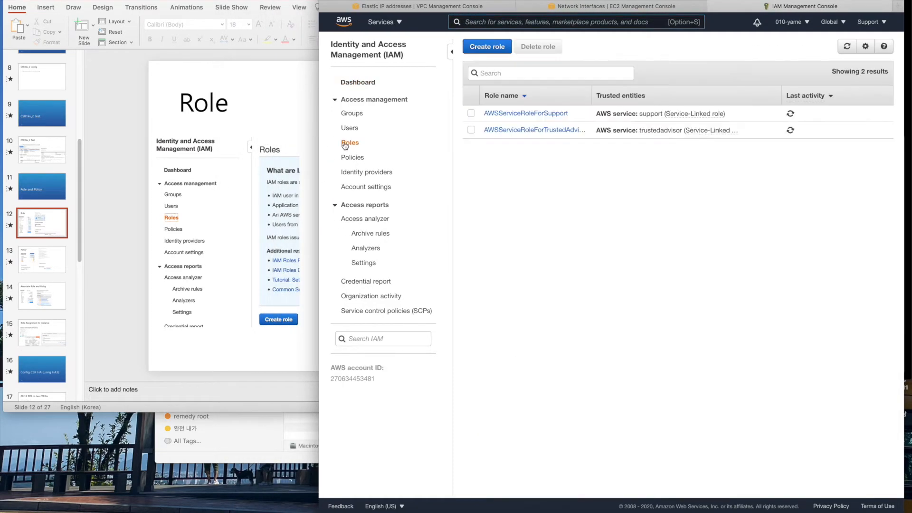
left_click(487, 274)
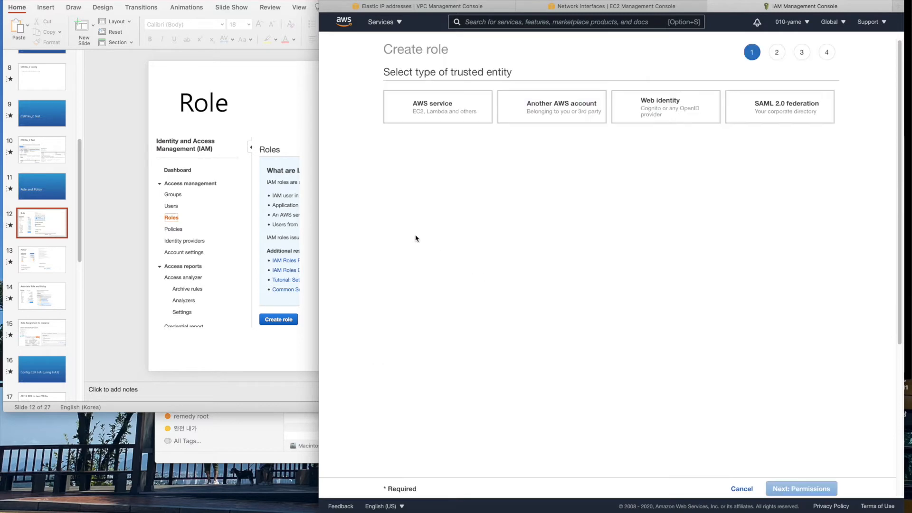
key("super+Tab")
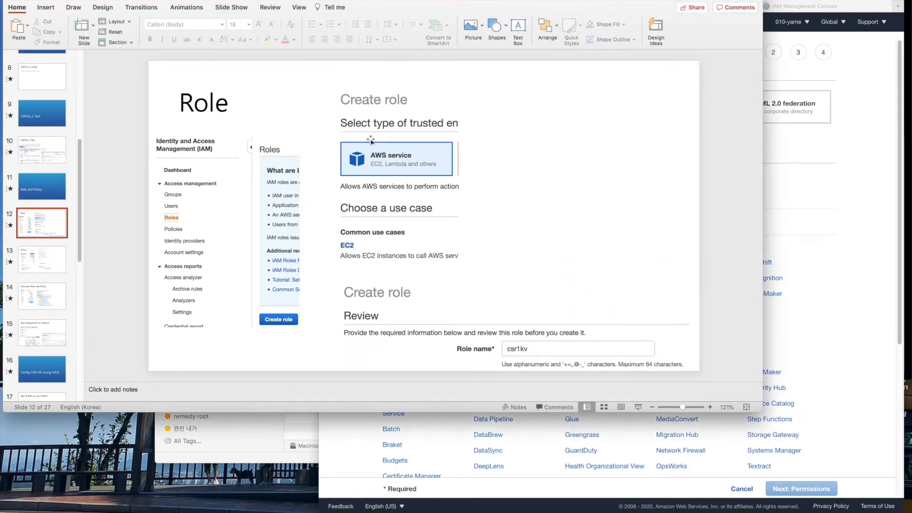
left_click(805, 202)
left_click(291, 107)
left_click(815, 242)
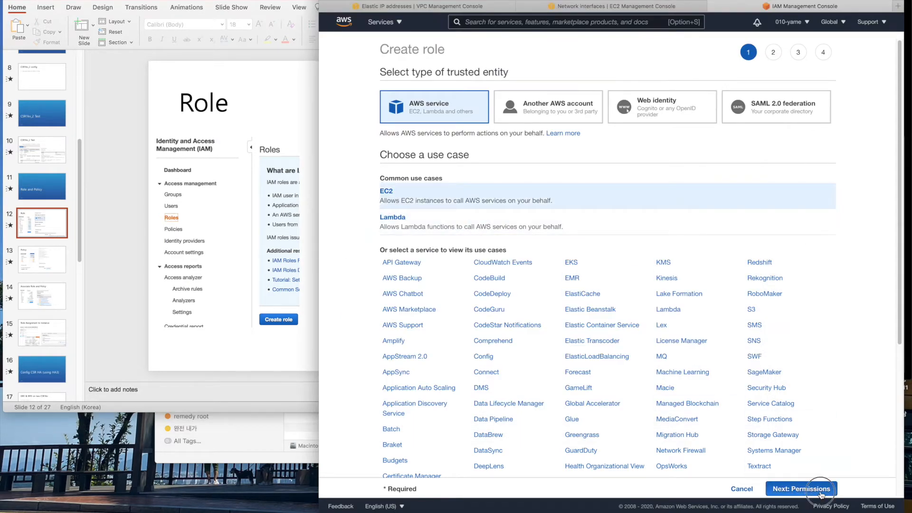
left_click(317, 401)
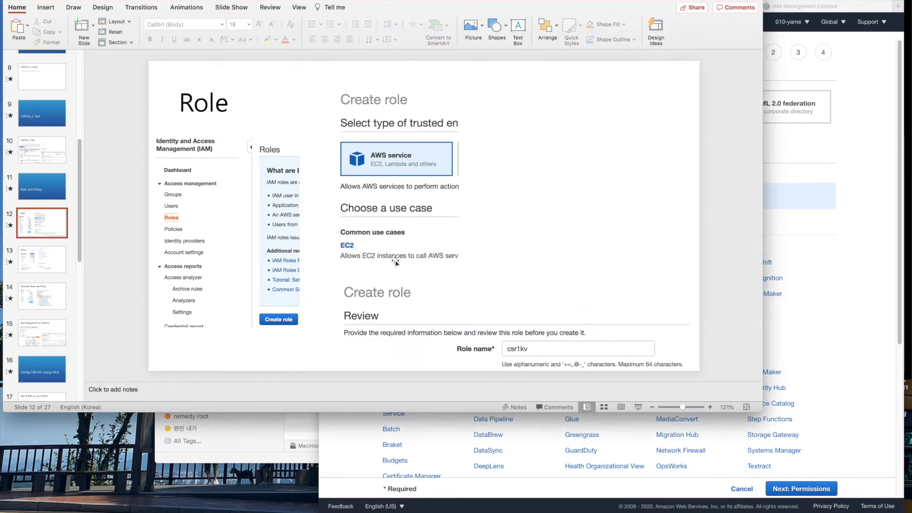
left_click(817, 408)
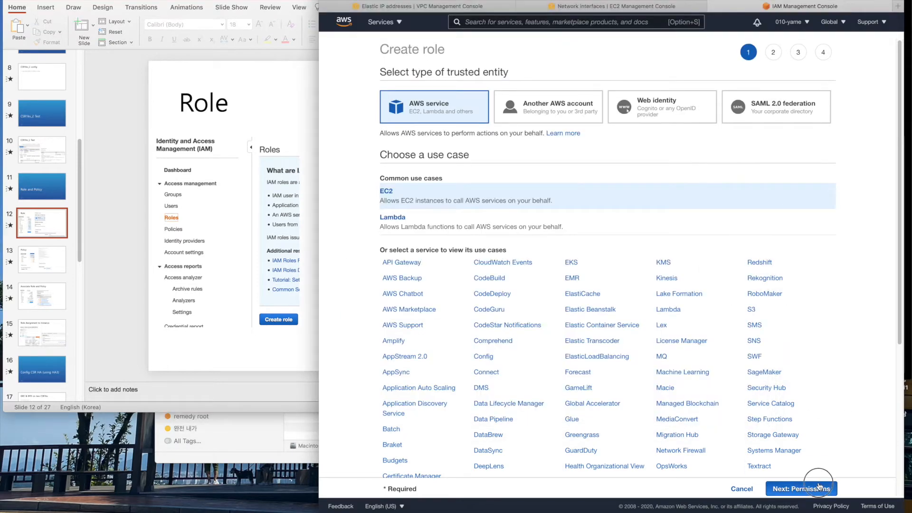
left_click(815, 487)
Review the PowerPoint slides from Role to Role Assignment to Instance and compare them with the role's permissions page in the browser.
left_click(123, 281)
left_click(42, 259)
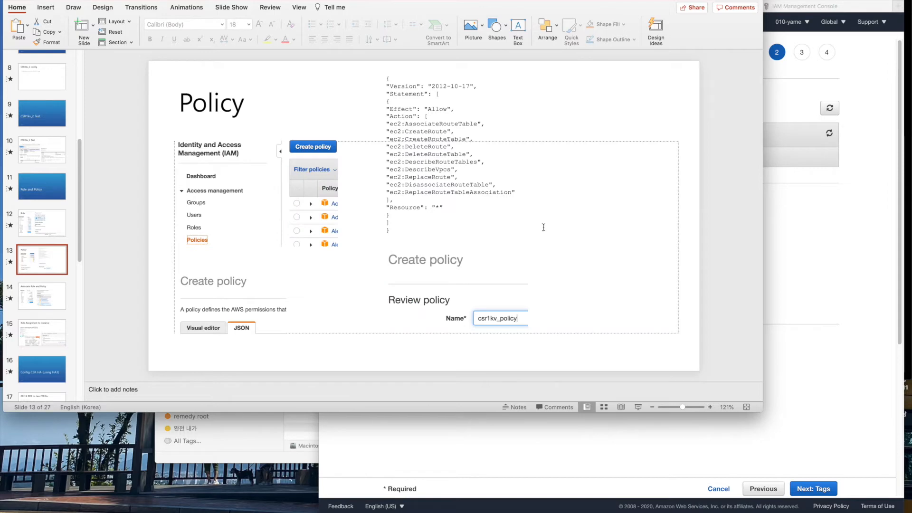
left_click(805, 282)
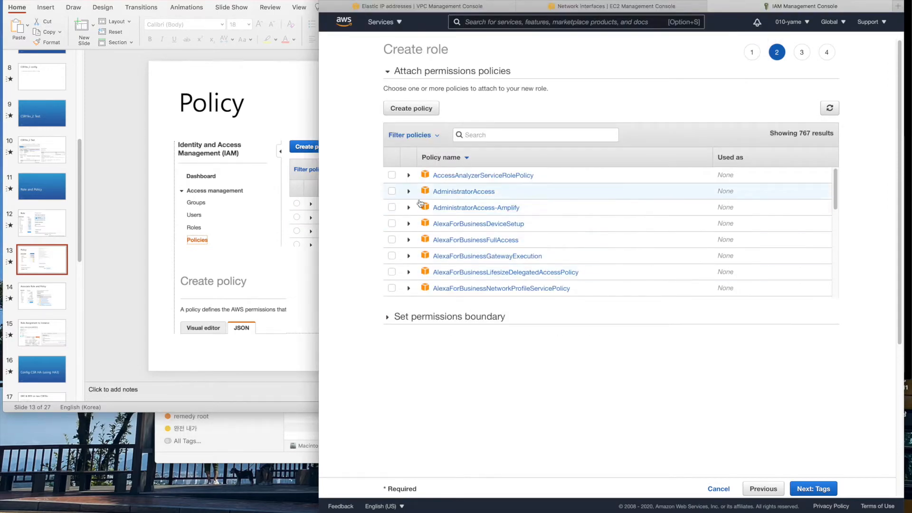
left_click(42, 223)
left_click(43, 224)
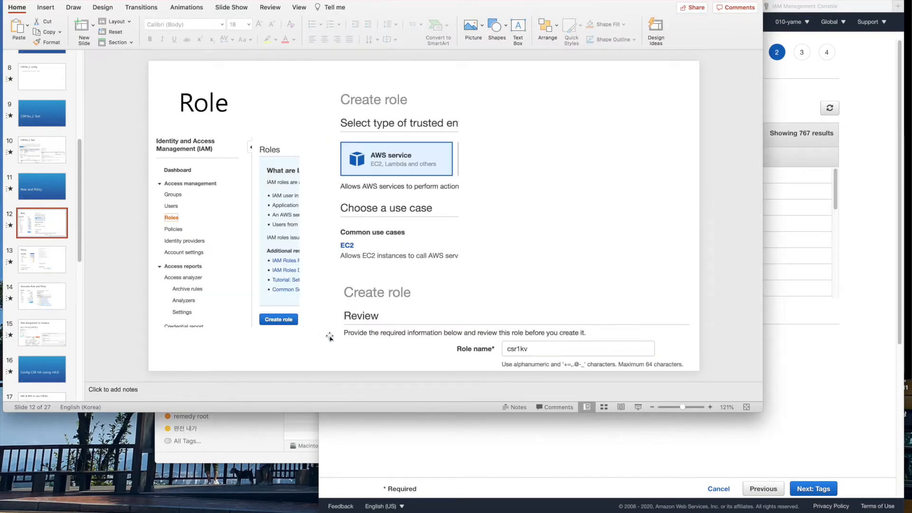
left_click(784, 434)
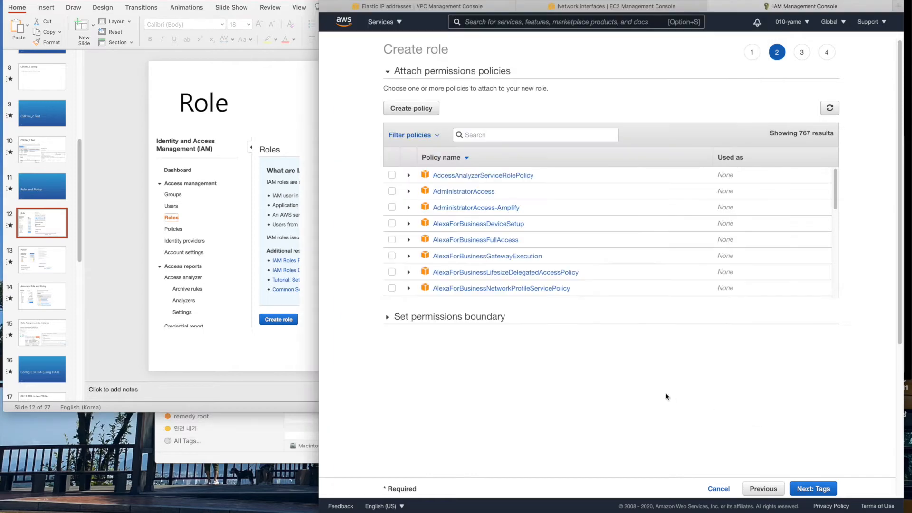
left_click(41, 260)
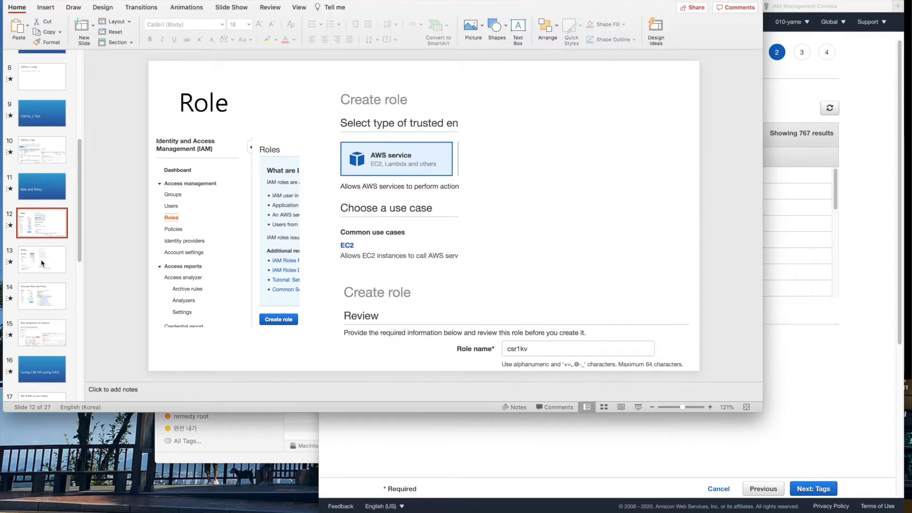
left_click(42, 263)
left_click(47, 301)
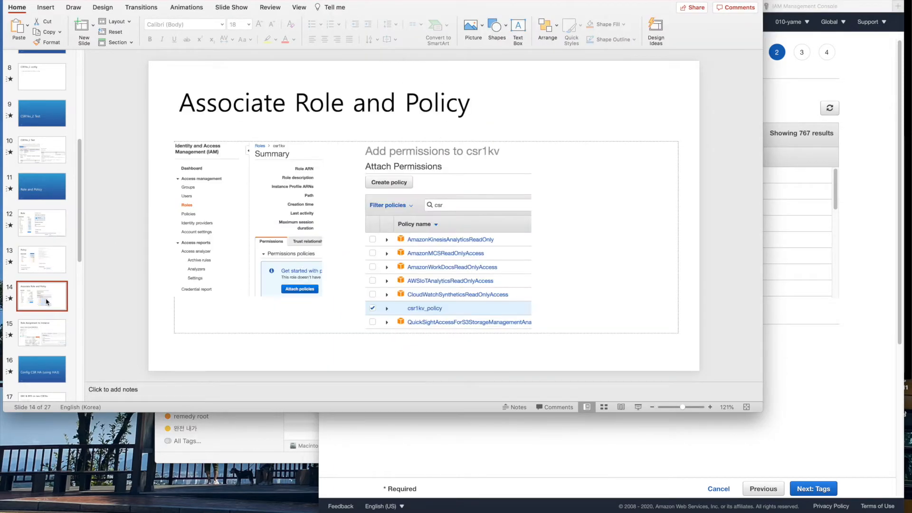
left_click(53, 335)
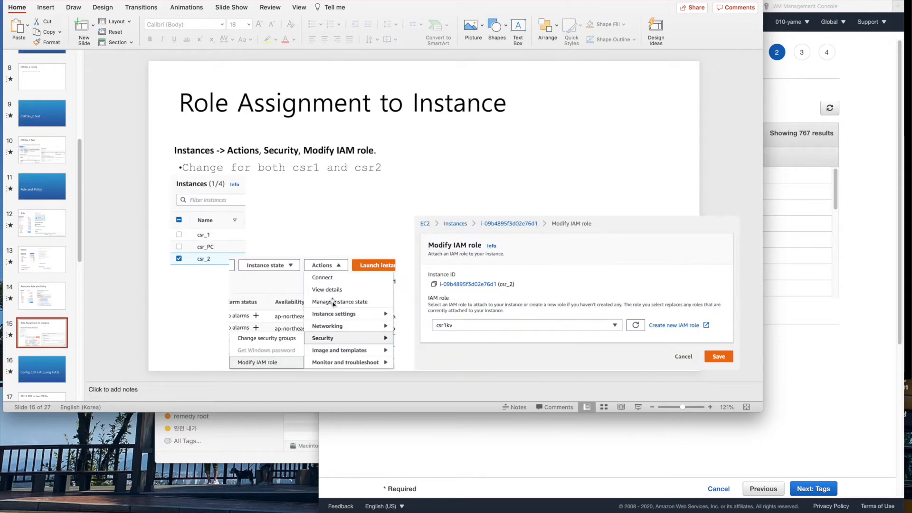
left_click(48, 235)
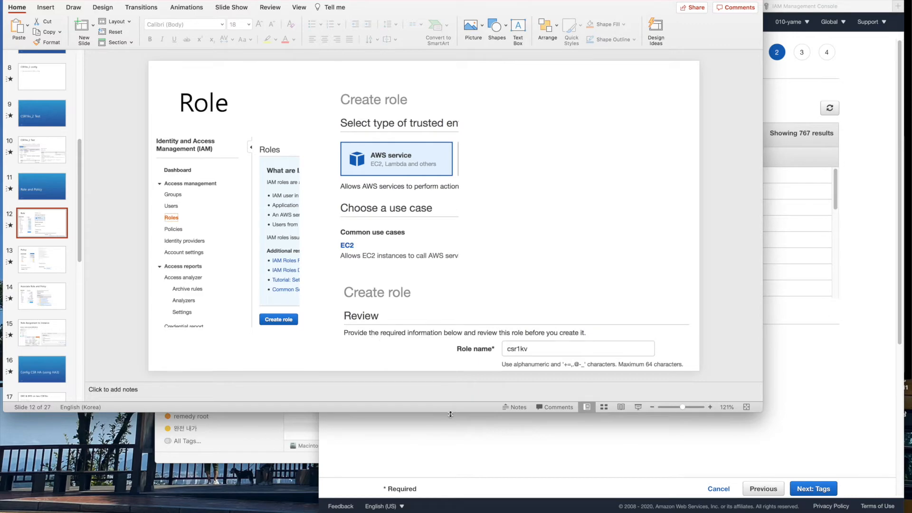
left_click(485, 424)
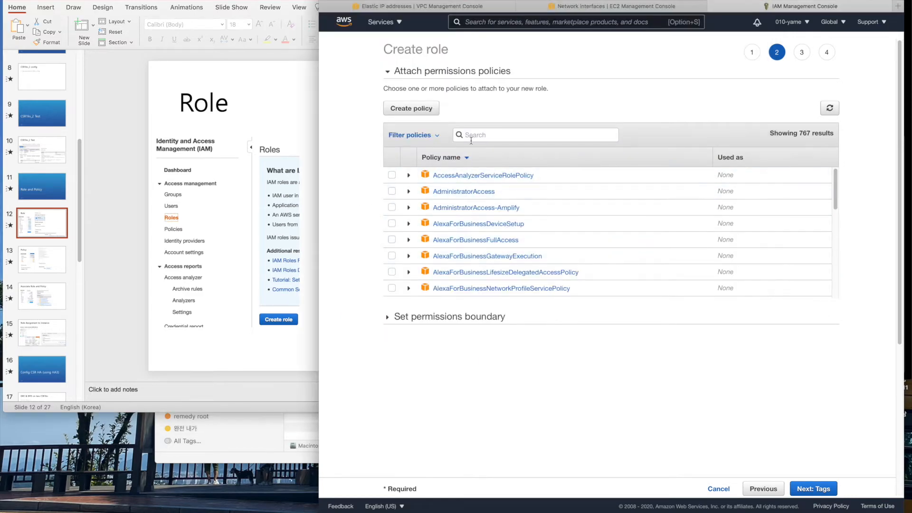
Start a new policy from the role's permissions page and copy the whole JSON policy text from the Policy slide in PowerPoint.
left_click(397, 110)
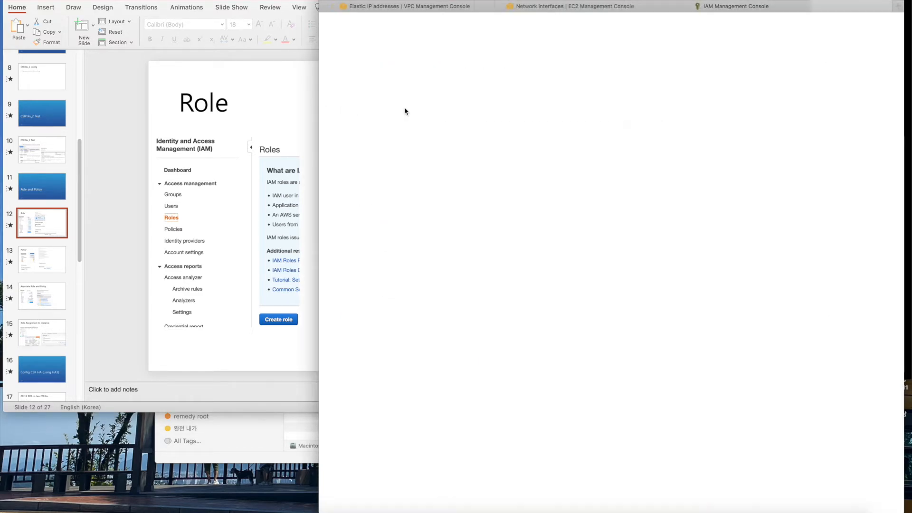
left_click(47, 252)
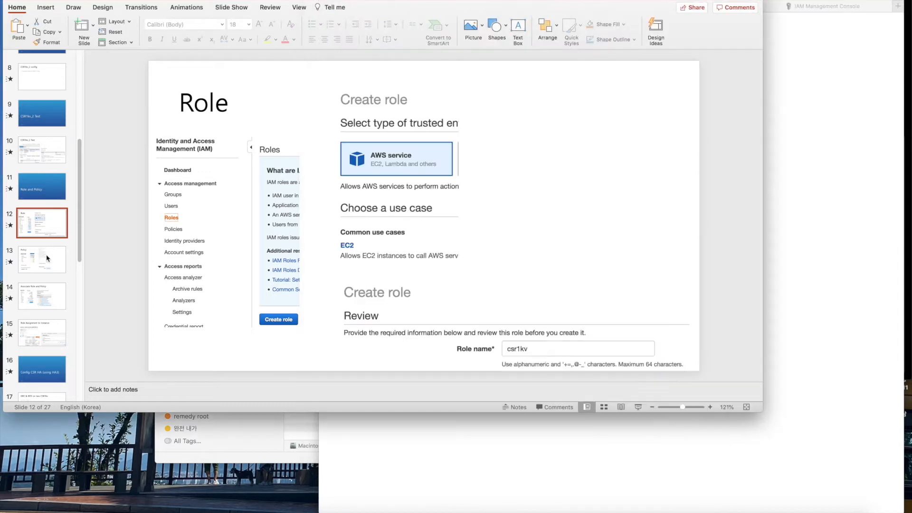
left_click(48, 258)
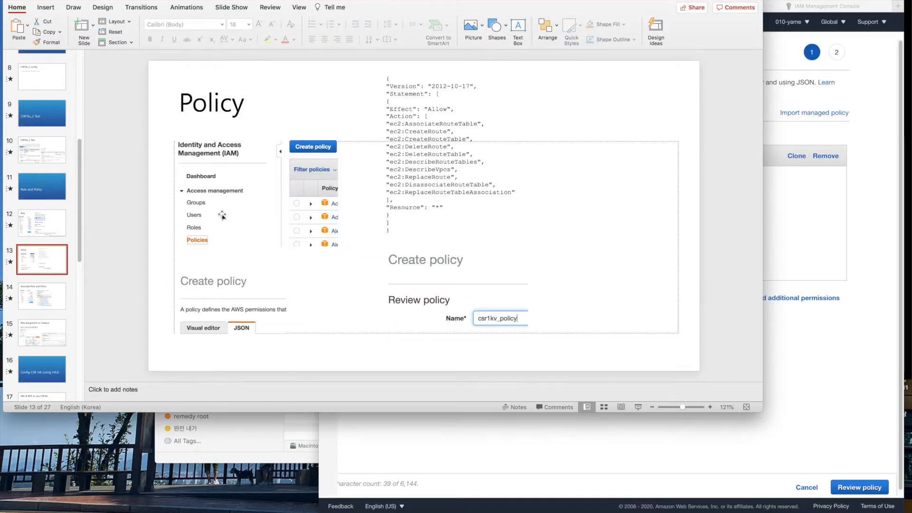
left_click(441, 218)
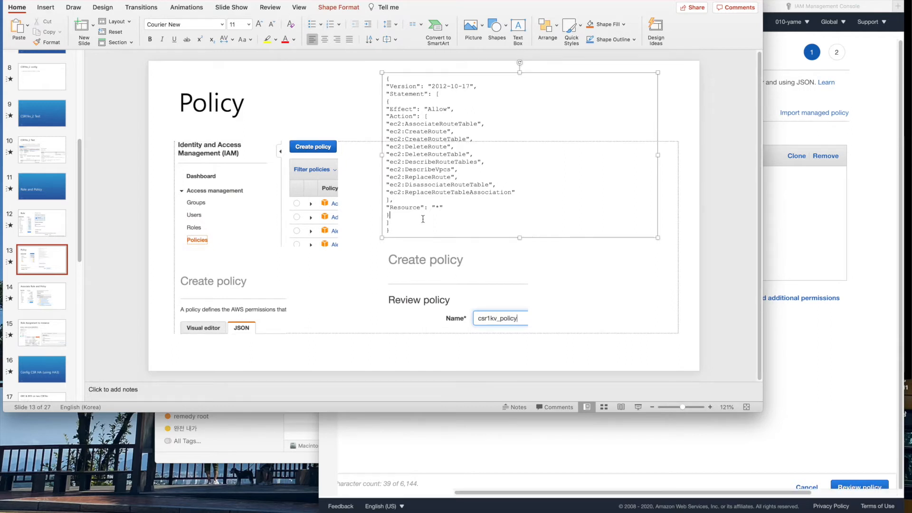
key("super+a")
key("super+c")
Switch to the browser and replace the new policy's default JSON with the copied policy text.
left_click(803, 236)
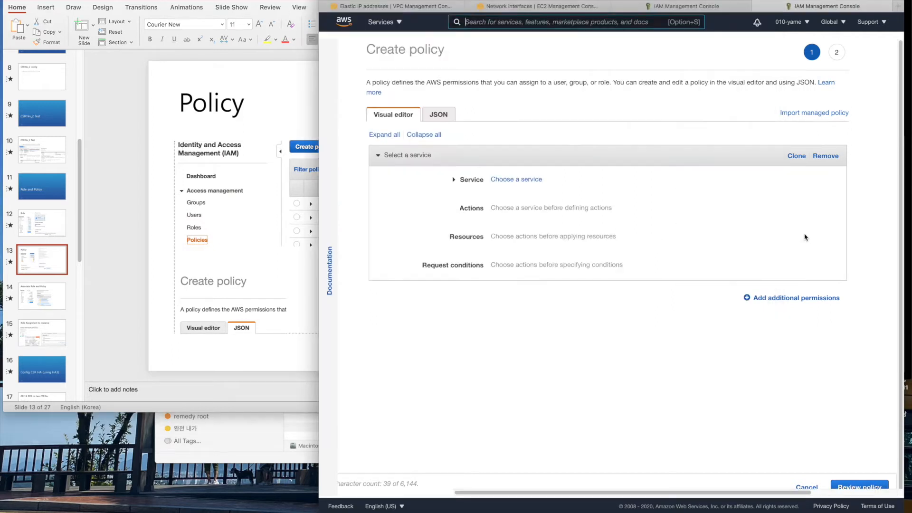
left_click(439, 114)
left_click(301, 106)
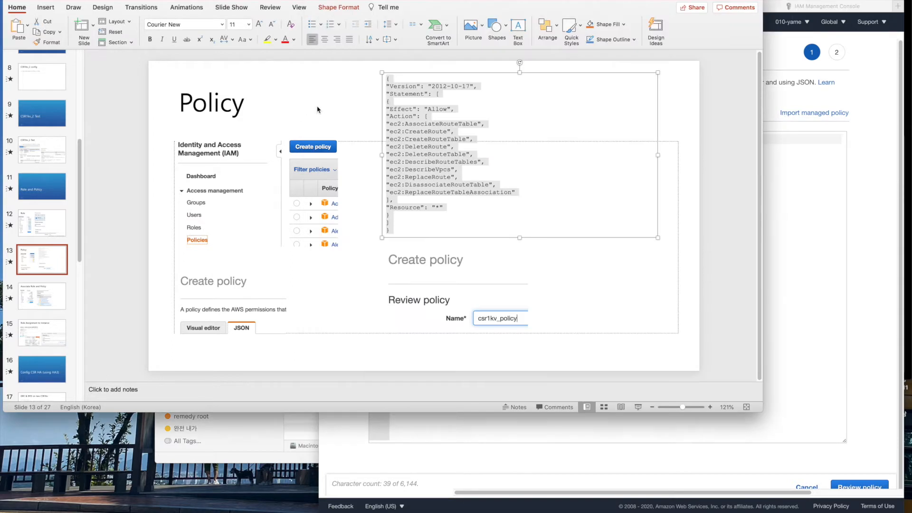
left_click(790, 268)
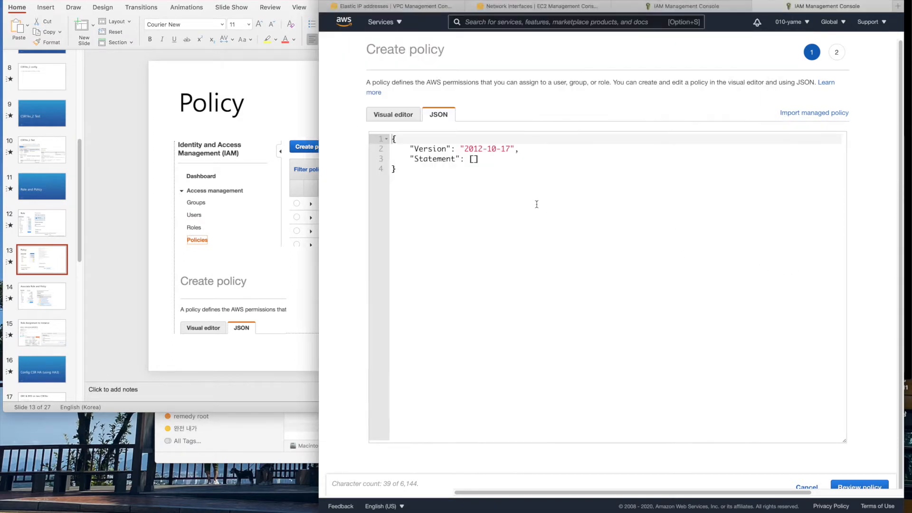
left_click(480, 194)
key("super+a")
key("super+v")
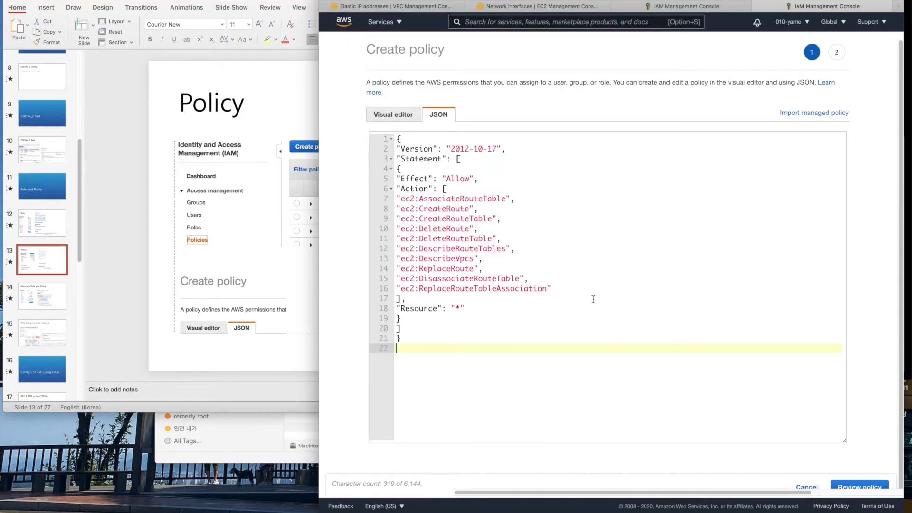
Name the policy csr1kv-policy, use the same text as its description and create it.
left_click(855, 487)
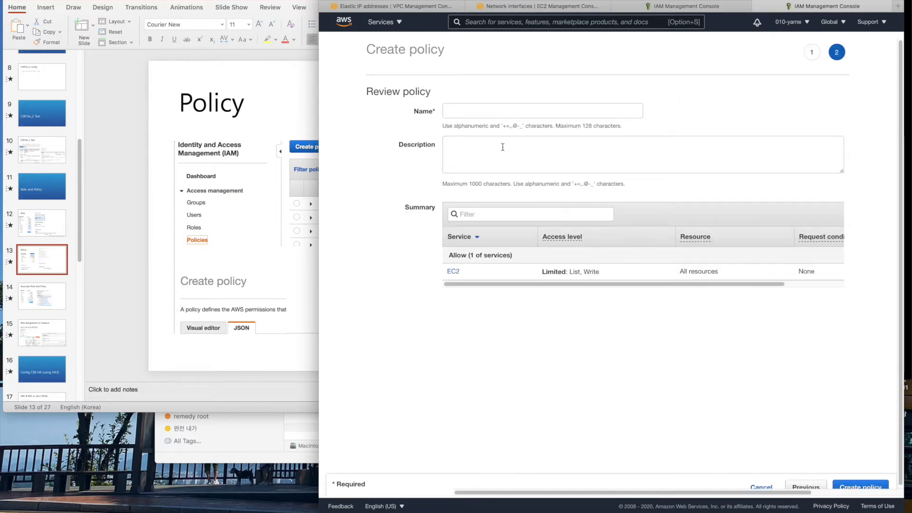
left_click(492, 111)
type("csr1kv-policy")
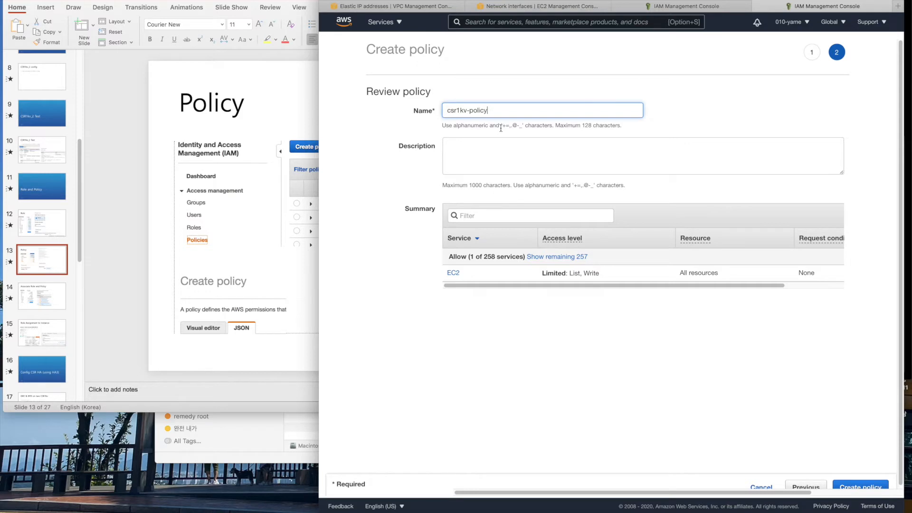
left_click(499, 114)
key("ctrl+a")
key("ctrl+c")
key("Tab")
key("ctrl+v")
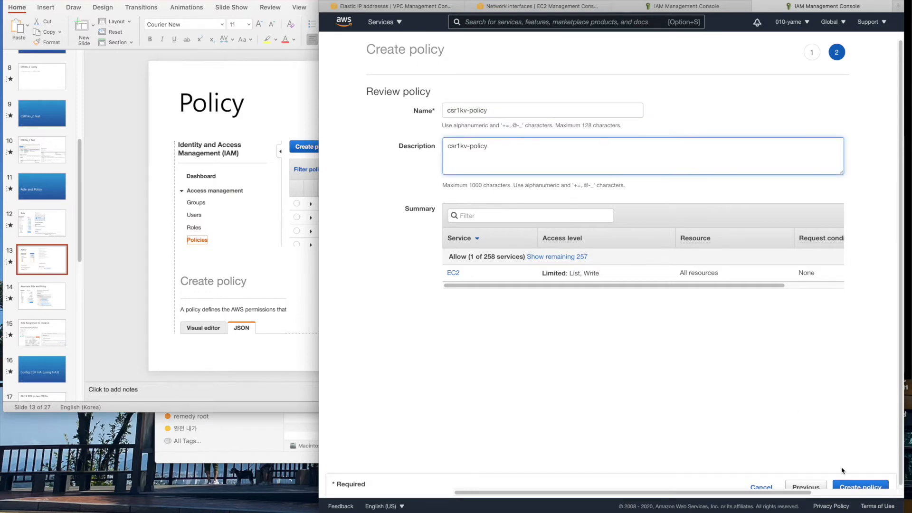
left_click(853, 487)
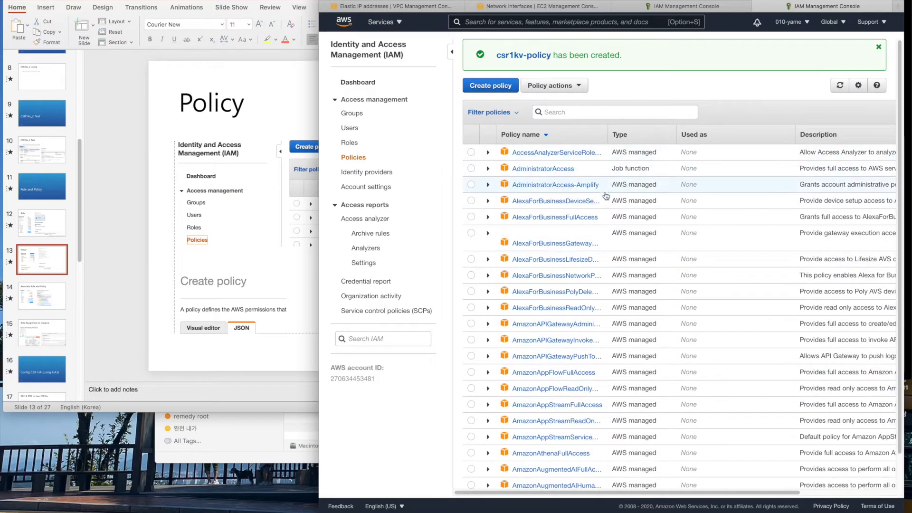
Look through the IAM policy list, check the Associate Role and Policy slide in PowerPoint and return to the browser.
scroll(595, 235, "down", 3)
scroll(595, 235, "up", 3)
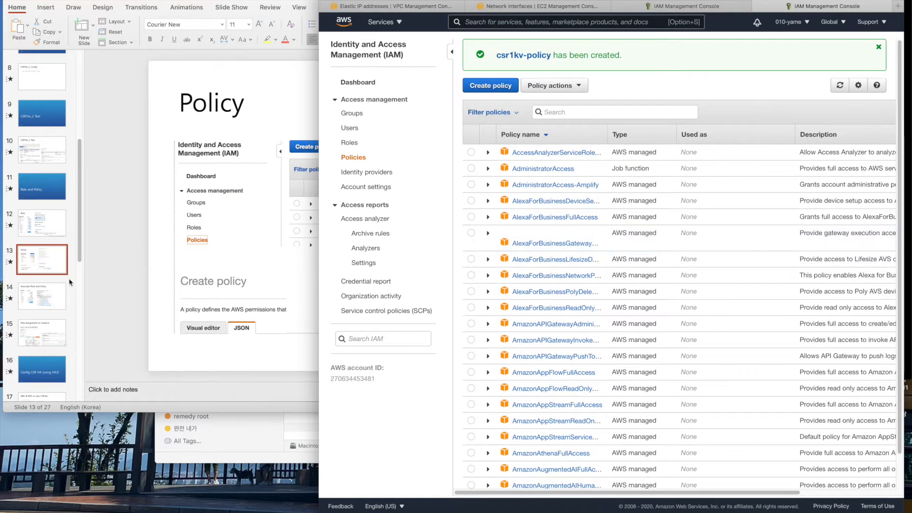
left_click(52, 292)
left_click(52, 293)
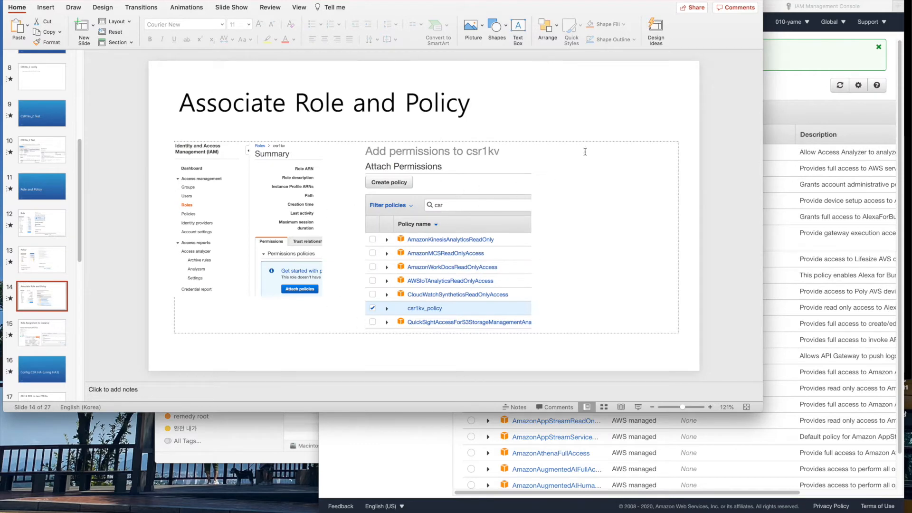
left_click(780, 93)
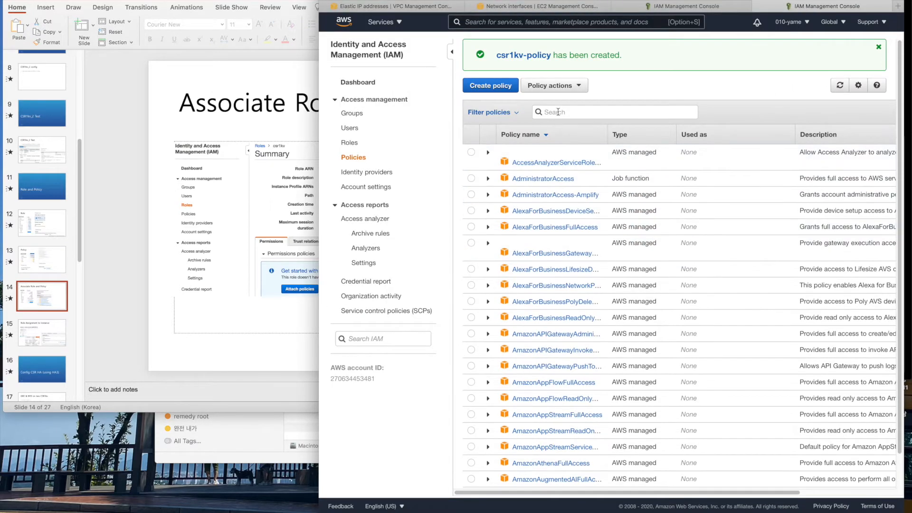
Scan the IAM policy list again and recheck the Associate Role and Policy slide in PowerPoint before returning to the browser.
scroll(597, 275, "down", 12)
scroll(596, 275, "up", 12)
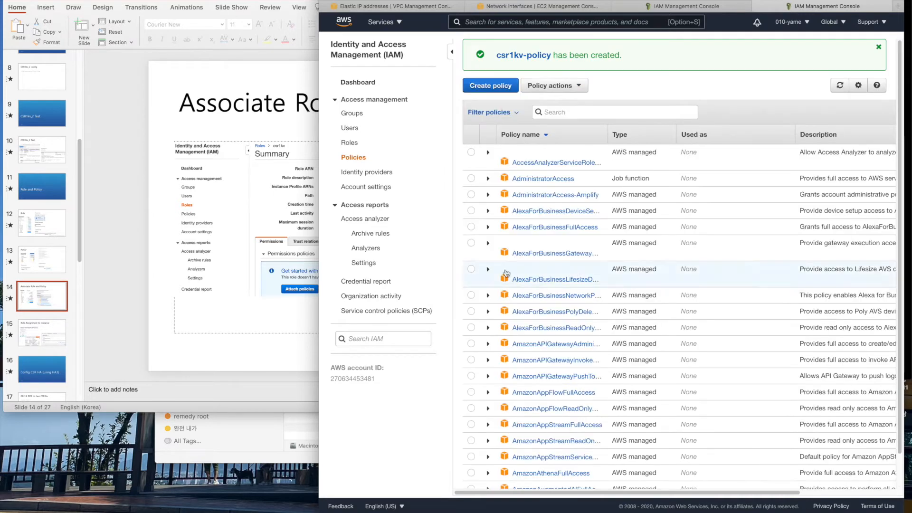
left_click(263, 292)
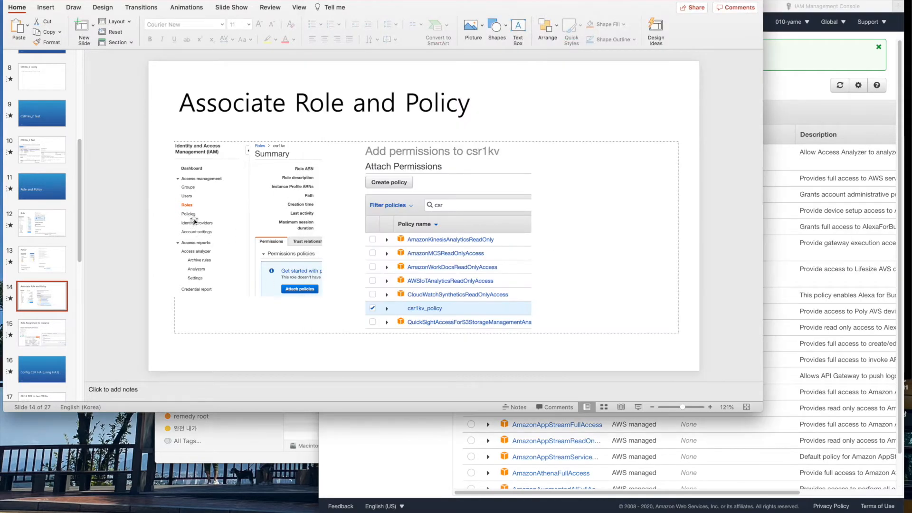
left_click(735, 164)
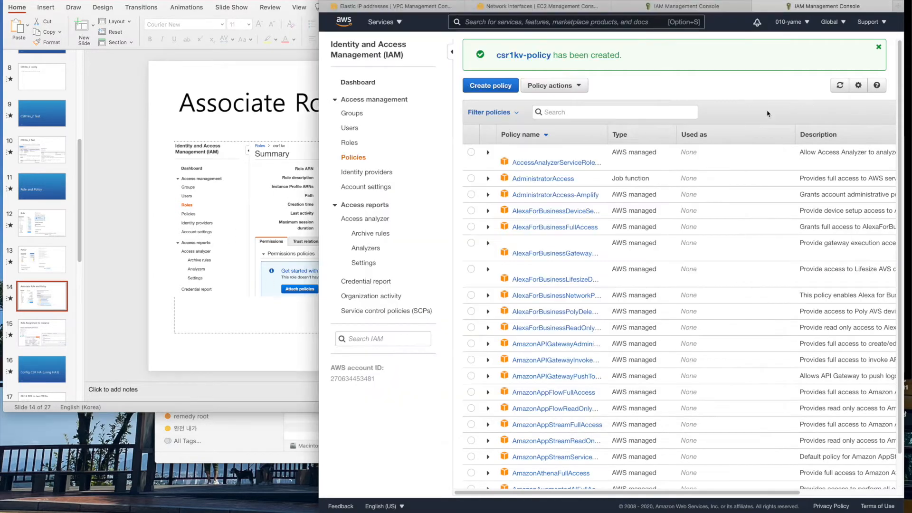
Open the IAM Roles list, consult the Role slide in PowerPoint and return to the browser.
left_click(357, 146)
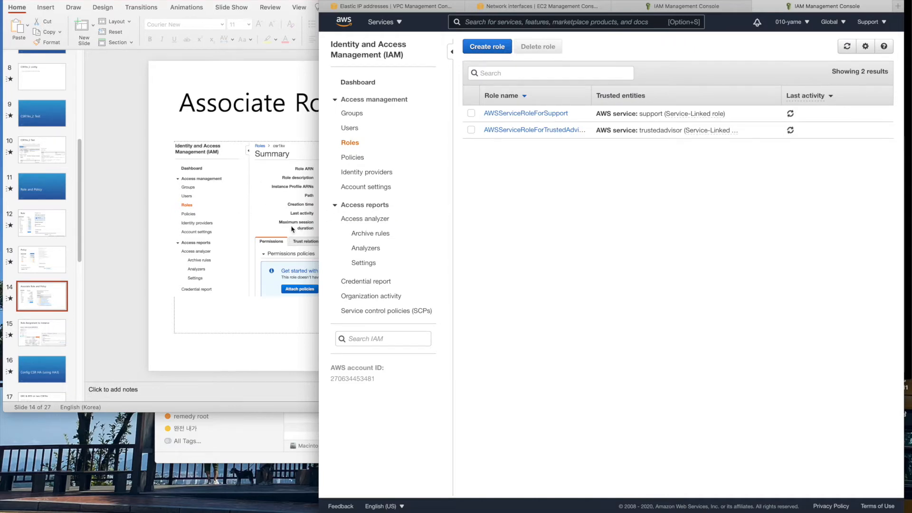
left_click(283, 251)
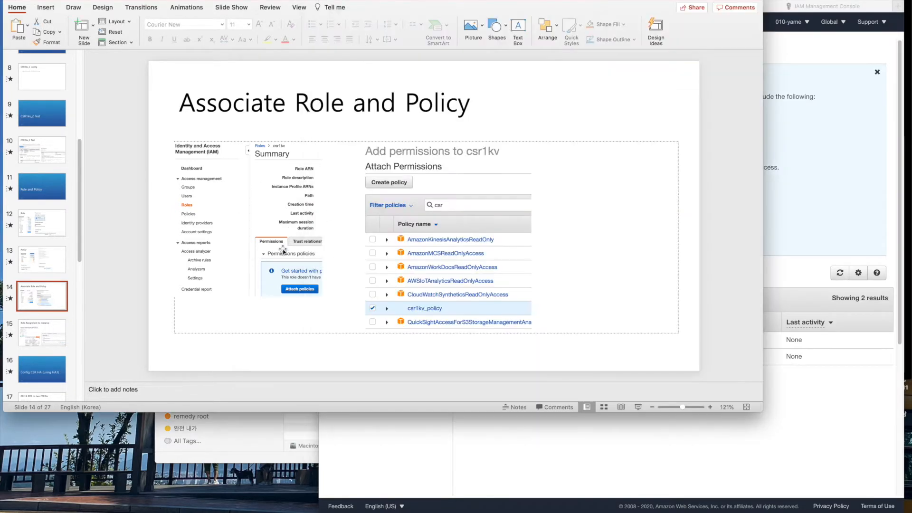
left_click(56, 221)
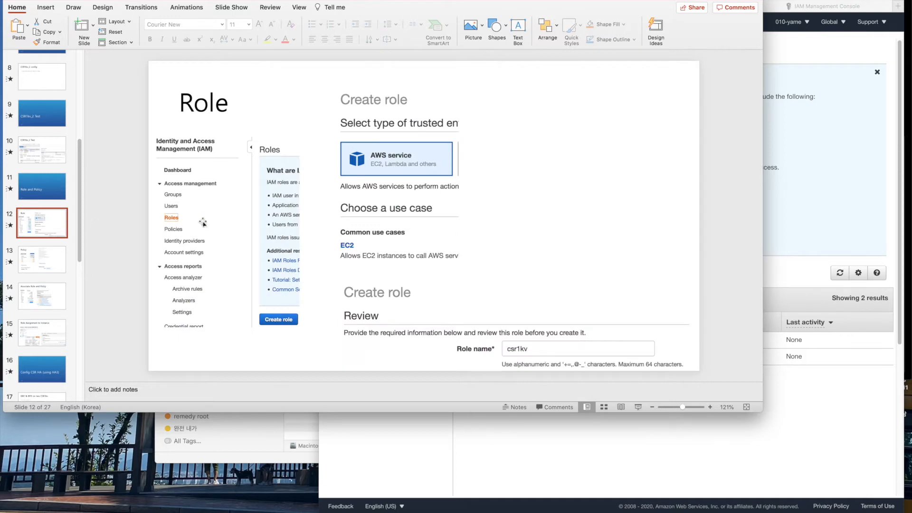
left_click(833, 234)
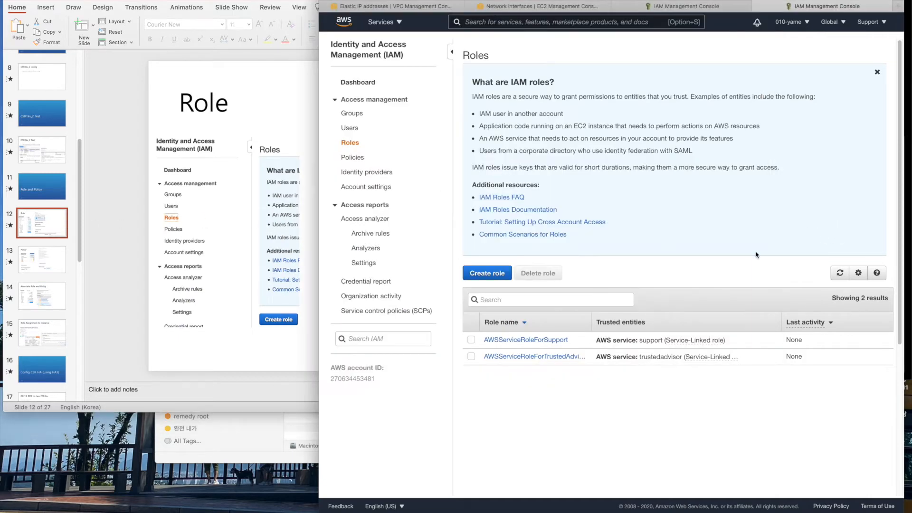
Start a new role with AWS service as trusted entity and EC2 as use case, and continue to its permissions.
left_click(505, 275)
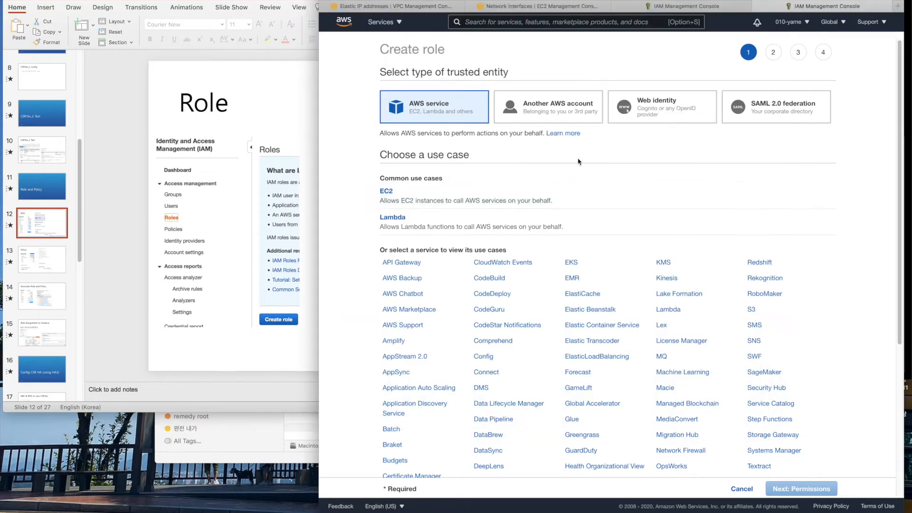
left_click(451, 119)
left_click(416, 190)
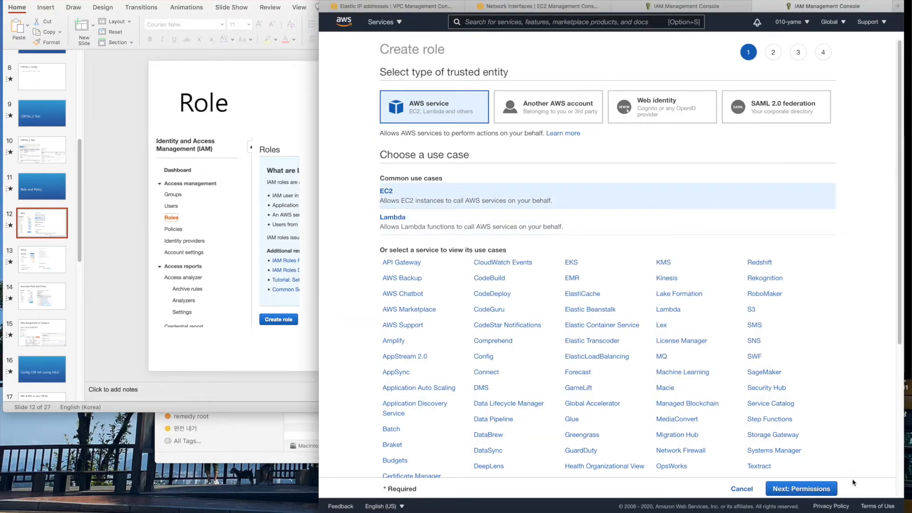
left_click(825, 486)
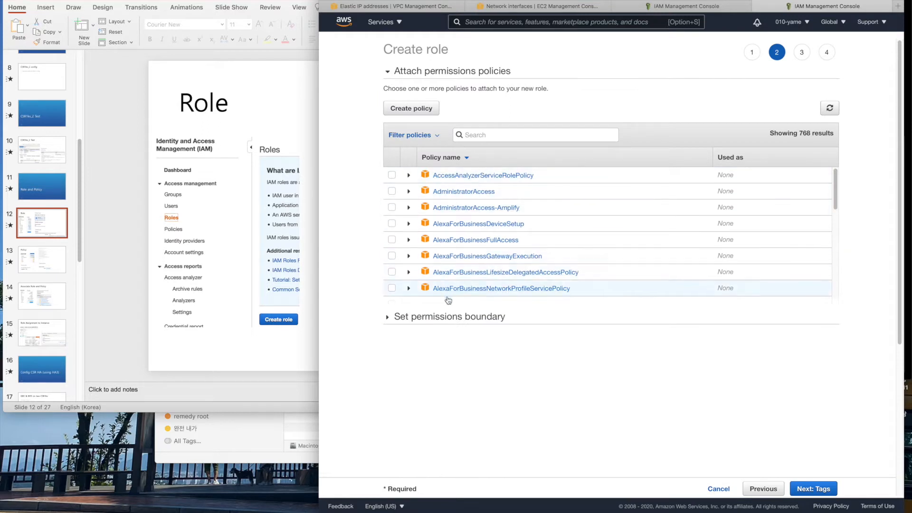
Filter the permissions policies by csr, attach csr1kv-policy to the new role and continue to the tags.
left_click(489, 135)
type("csr")
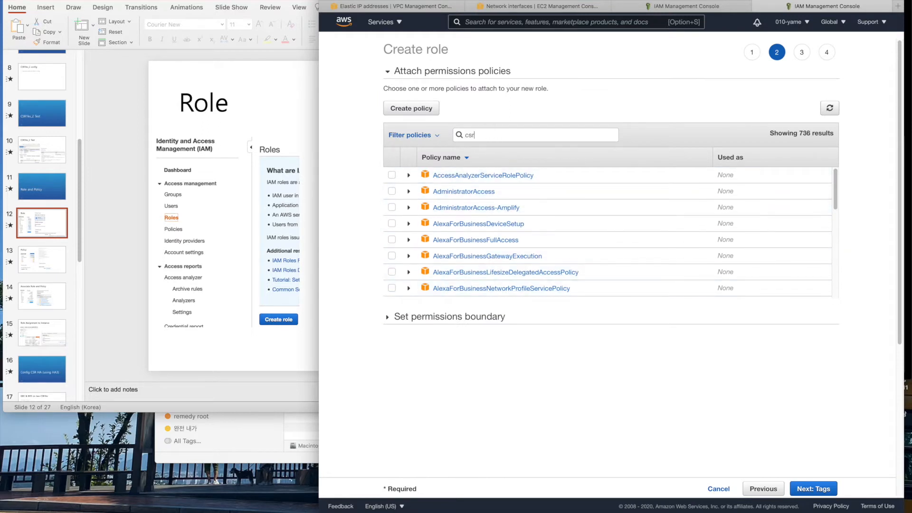
key("Return")
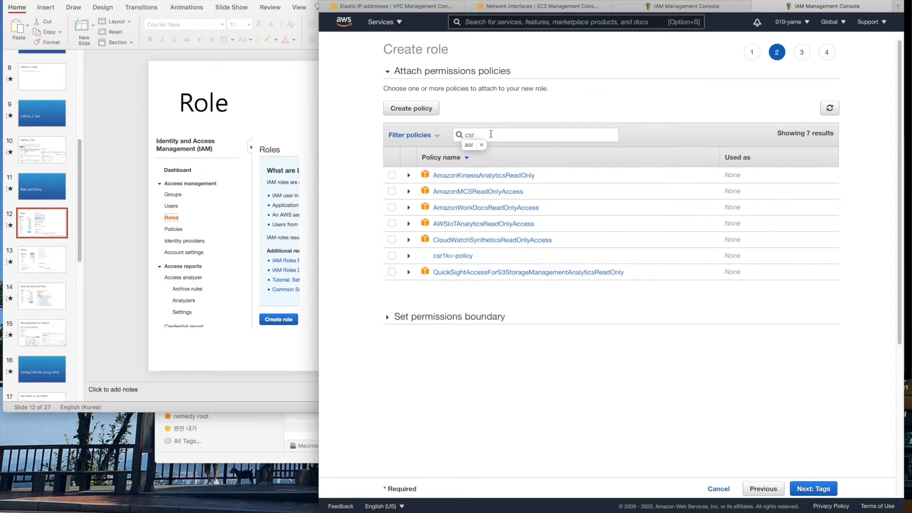
left_click(394, 257)
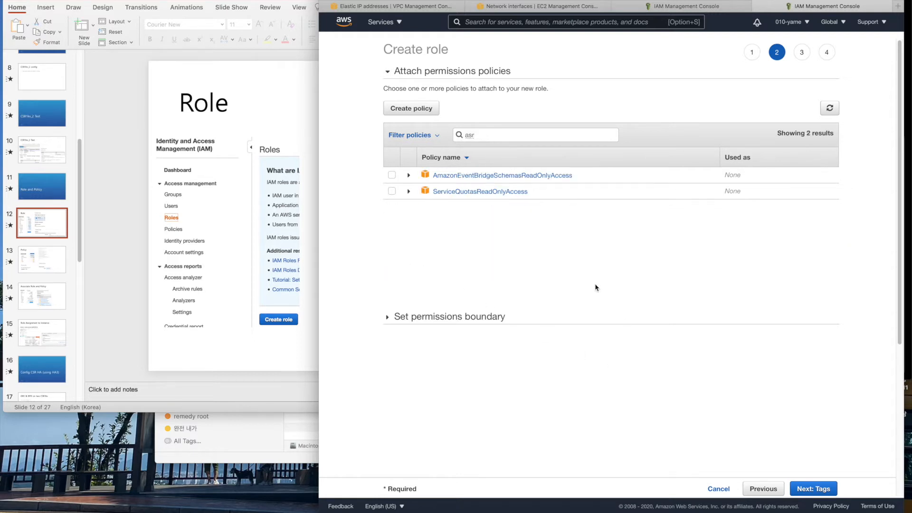
double_click(512, 133)
type("csr")
key("Return")
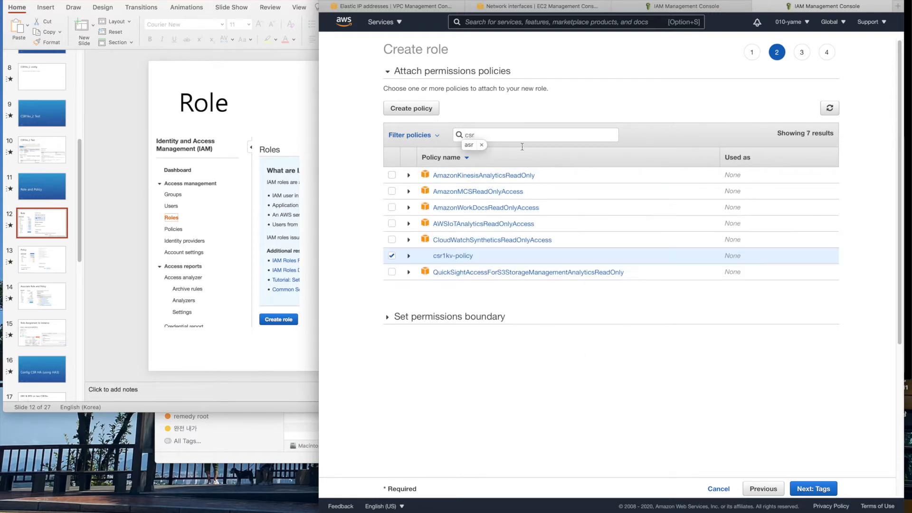
left_click(808, 489)
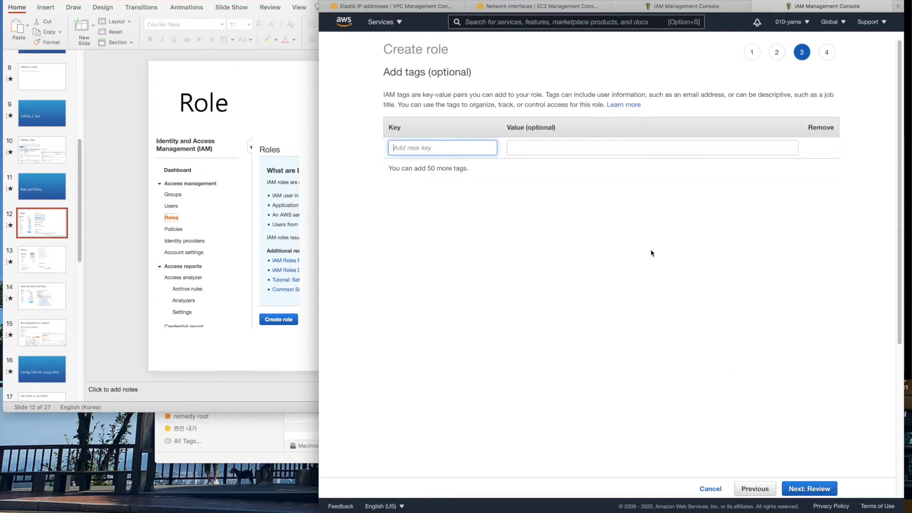
Skip the tags, name the role csr1kv-role and create it.
left_click(810, 488)
left_click(576, 105)
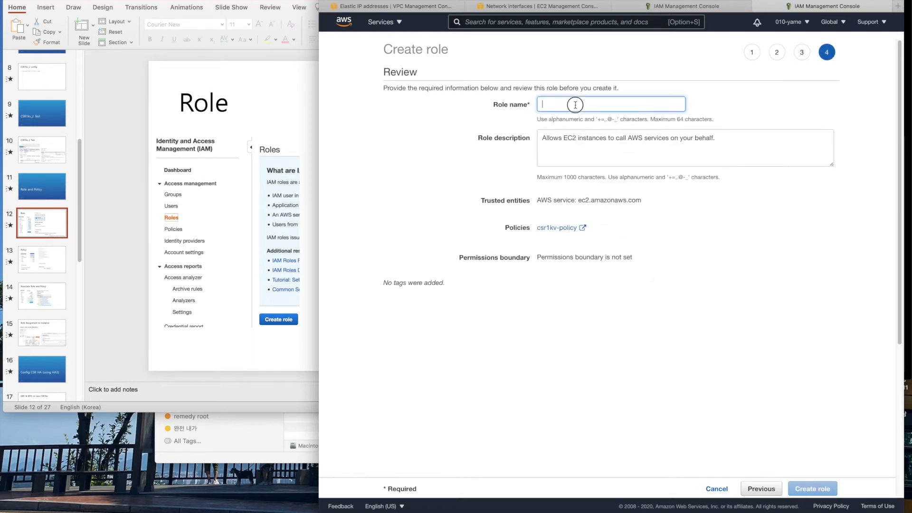
type("csr1kv-role")
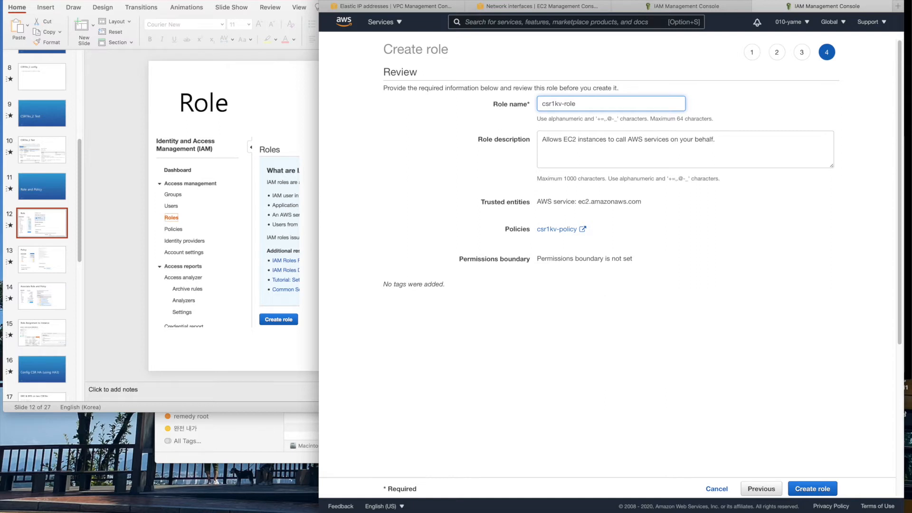
left_click(814, 489)
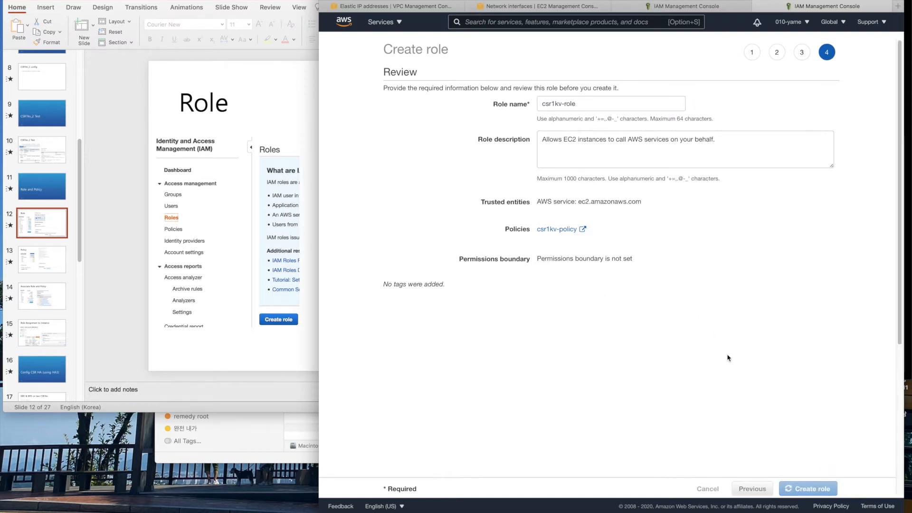
Switch to PowerPoint and review the Role, Policy, Associate Role and Policy, and Role Assignment to Instance slides.
left_click(35, 335)
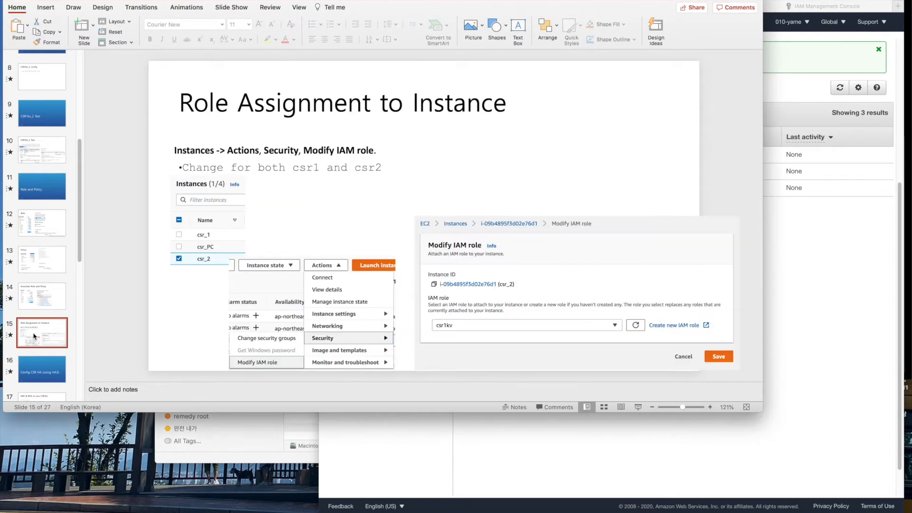
left_click(39, 302)
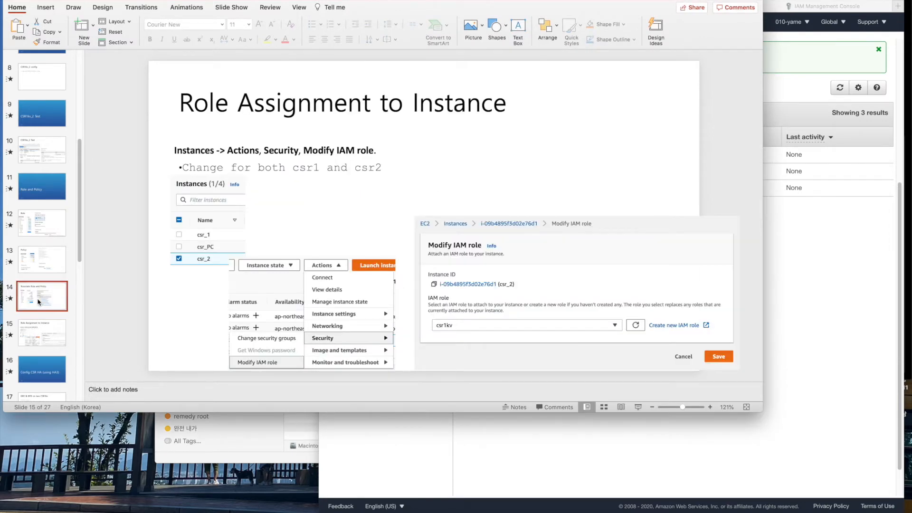
left_click(44, 265)
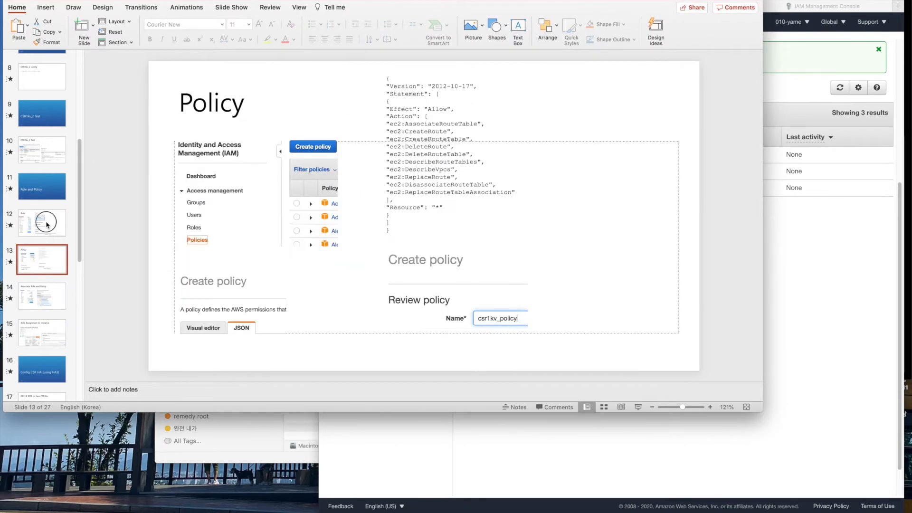
left_click(44, 223)
left_click(43, 260)
left_click(42, 290)
Return to the browser, open csr1kv-role and expand its attached csr1kv-policy to examine the permissions.
left_click(810, 295)
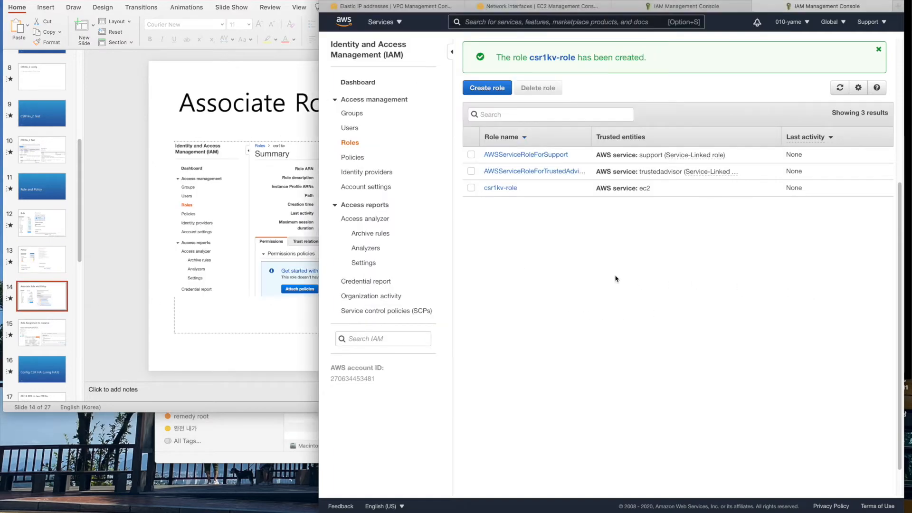
left_click(492, 188)
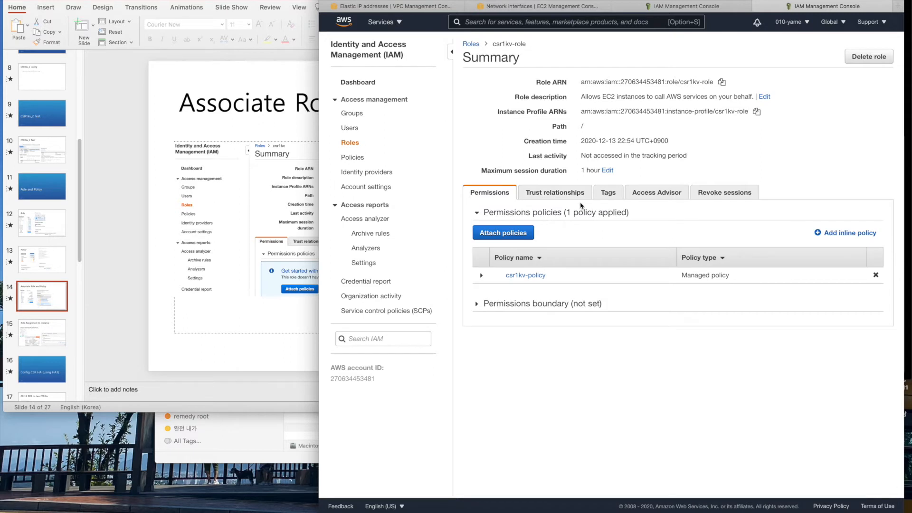
left_click(526, 279)
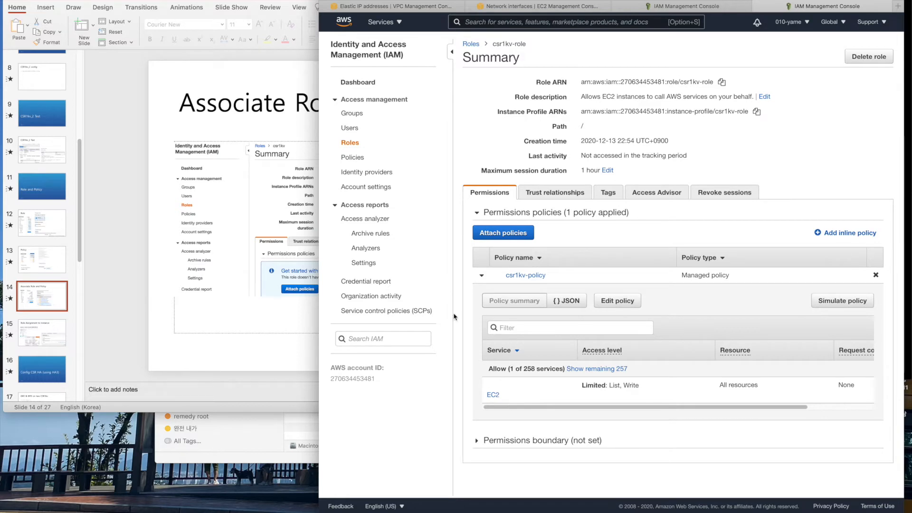
Go back over the Role and Policy slides in PowerPoint and end on the Role Assignment to Instance slide.
left_click(183, 228)
left_click(42, 234)
left_click(42, 262)
left_click(43, 308)
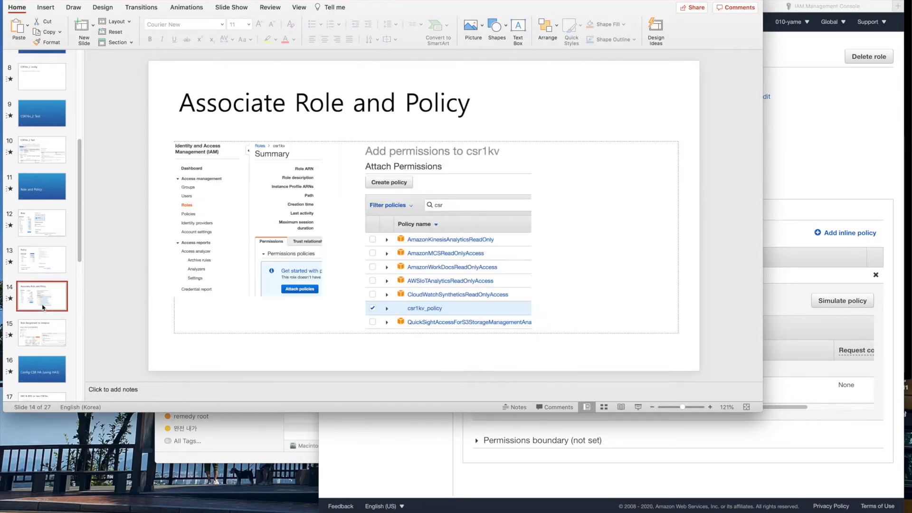
left_click(48, 327)
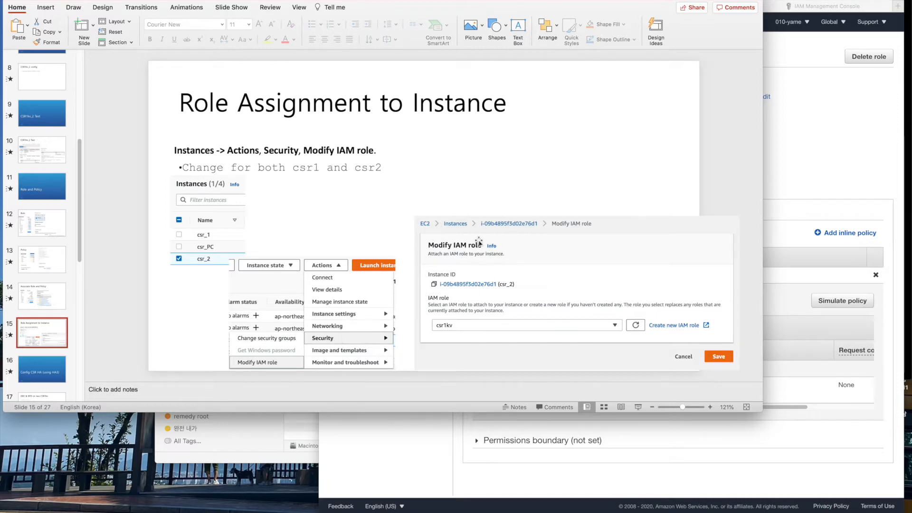
Return to the browser, close the spare IAM tab, open the EC2 Instances list and select csr2.
left_click(759, 180)
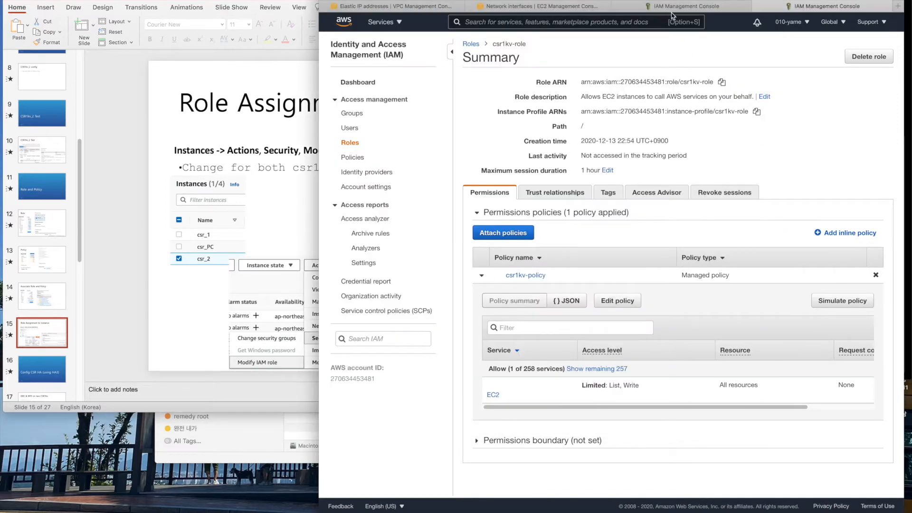
left_click(621, 9)
left_click(618, 9)
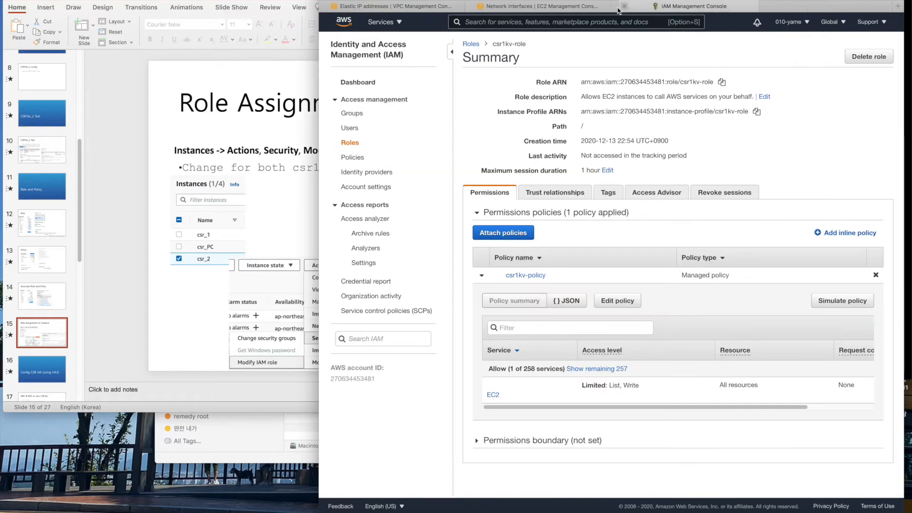
left_click(550, 7)
left_click(356, 145)
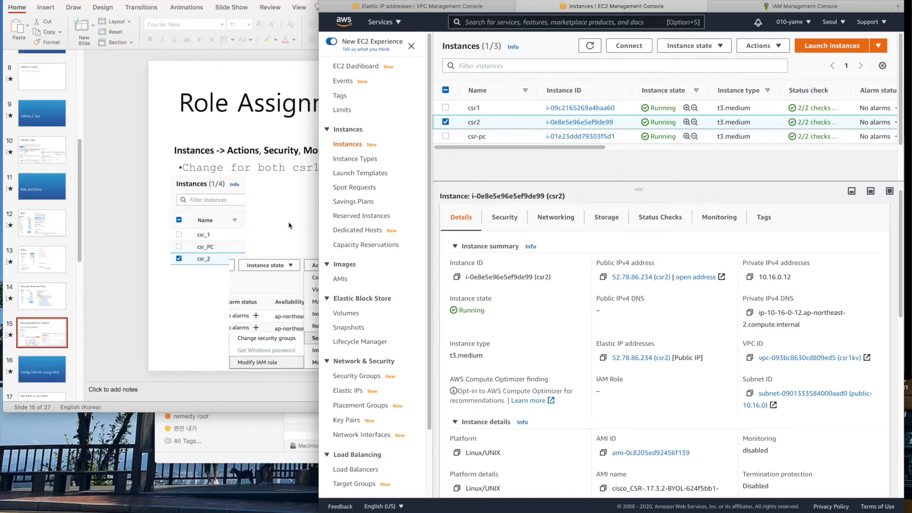
Modify the IAM role of instance csr2, consulting the Role Assignment to Instance slide, to csr1kv-role and save it.
left_click(691, 46)
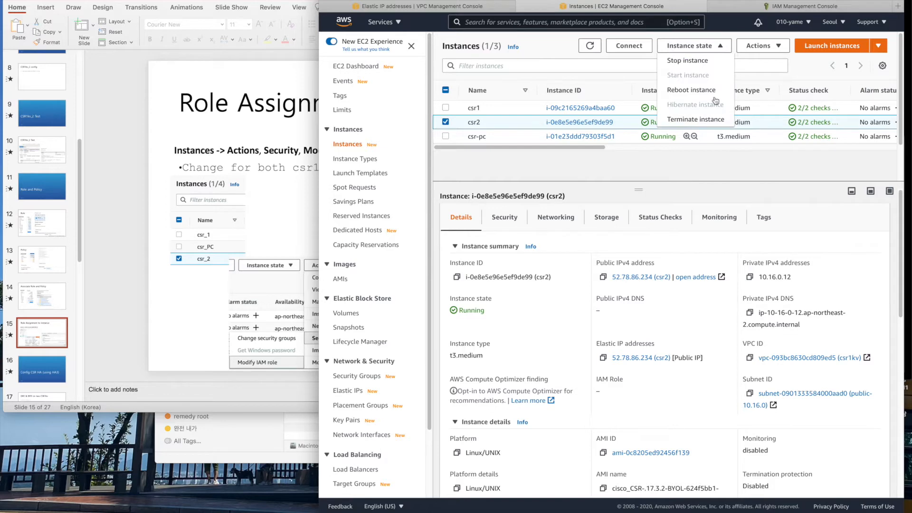
left_click(759, 45)
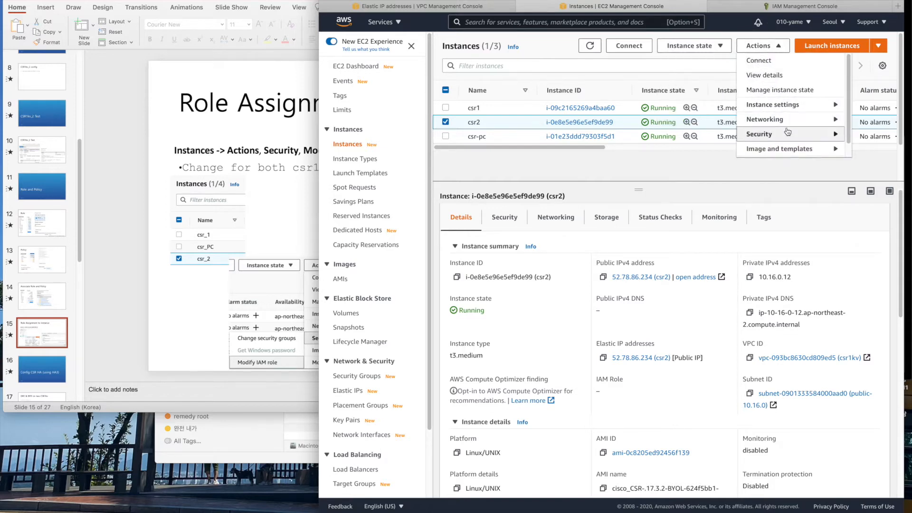
scroll(793, 135, "down", 1)
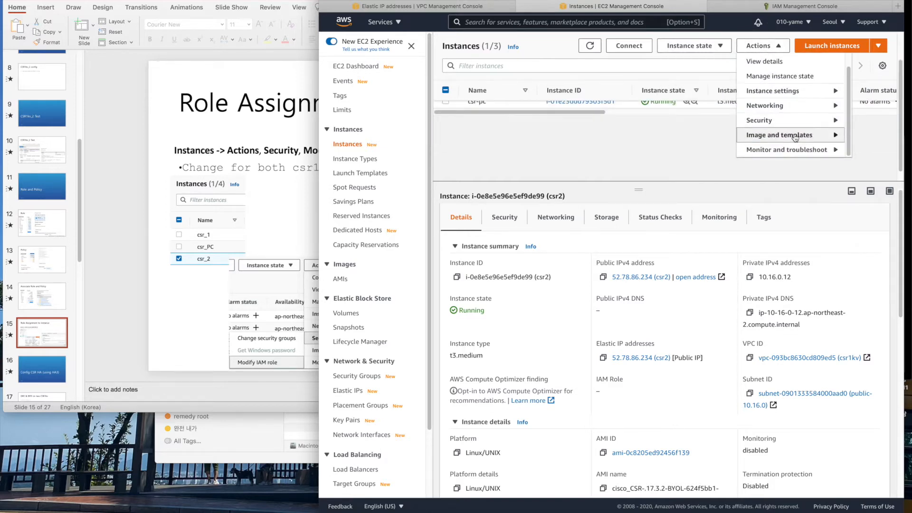
left_click(292, 206)
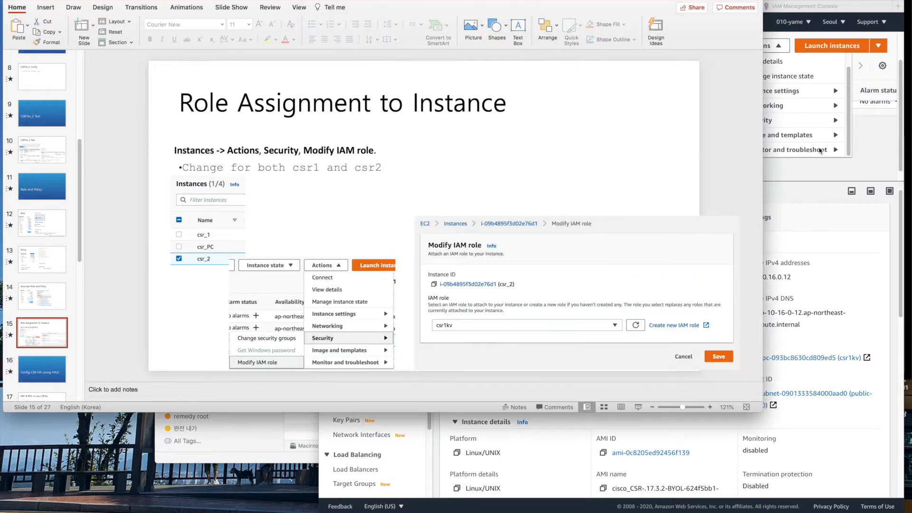
left_click(787, 34)
mouse_move(780, 123)
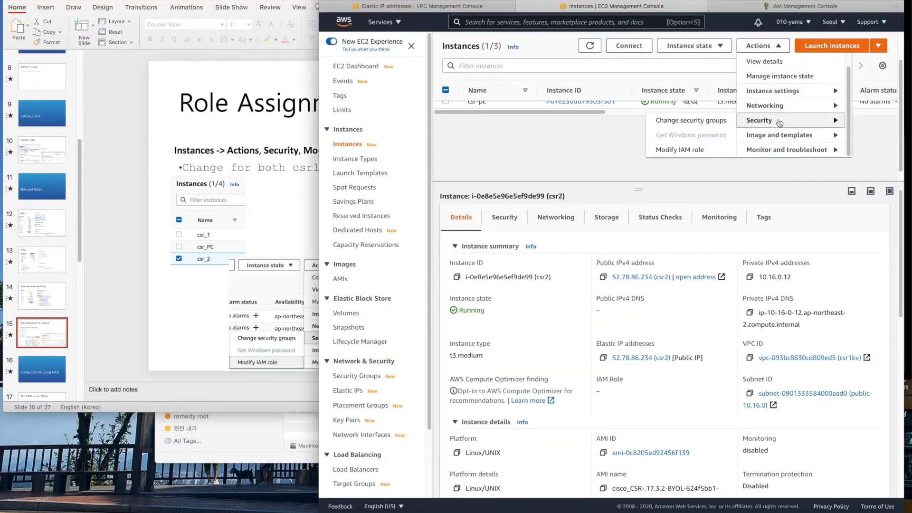
left_click(688, 149)
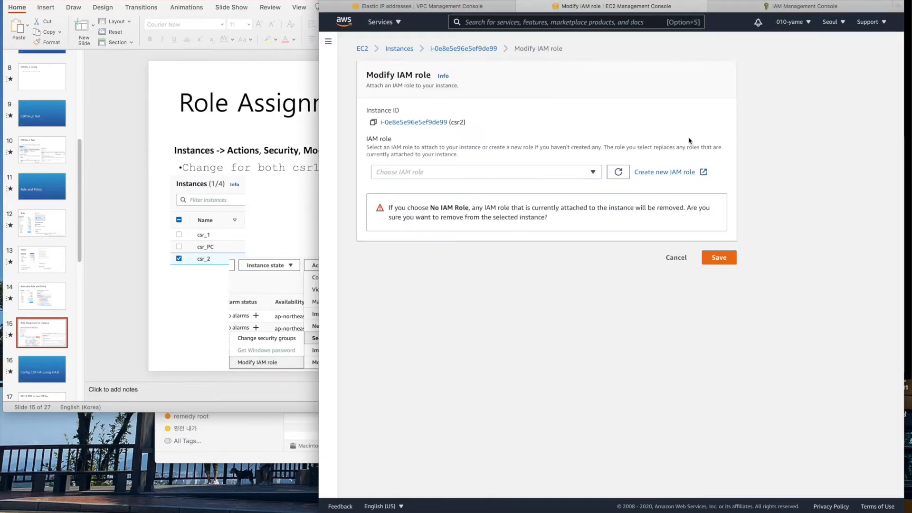
left_click(502, 171)
left_click(481, 224)
left_click(726, 210)
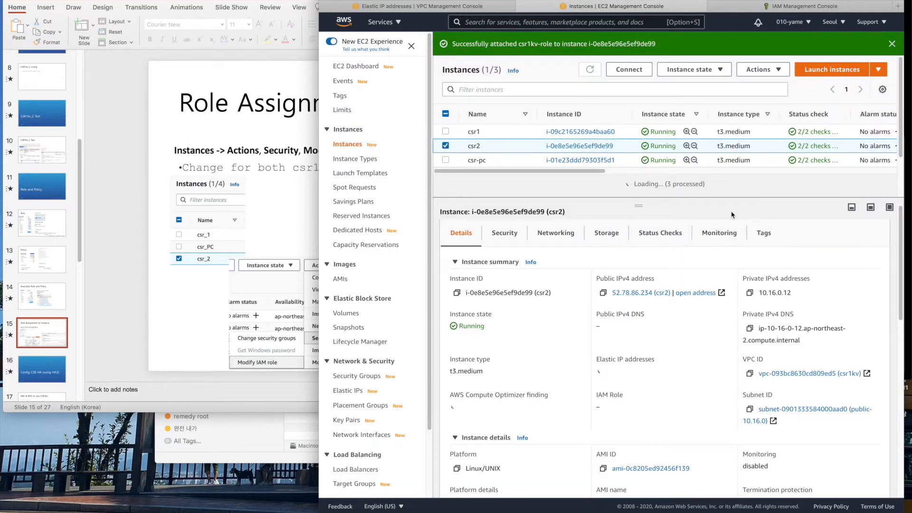
Switch to PowerPoint to check the role assignment instructions for the instances.
left_click(53, 222)
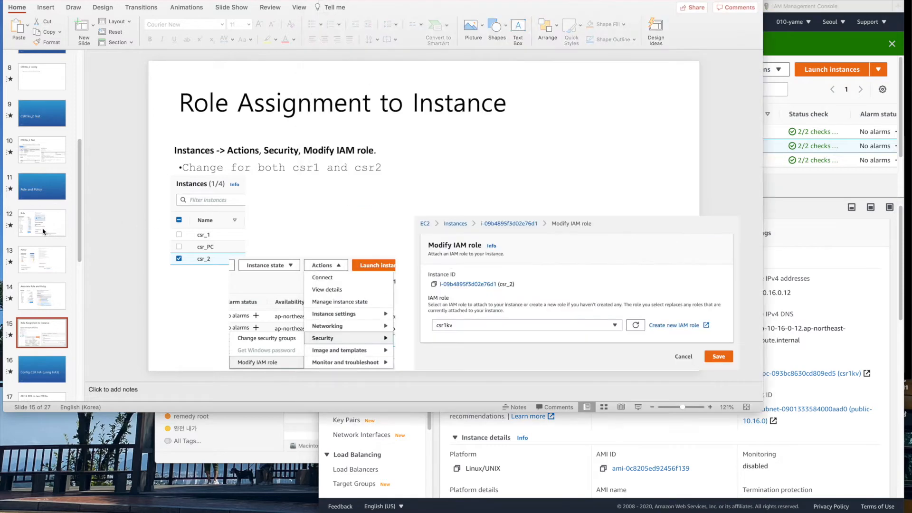